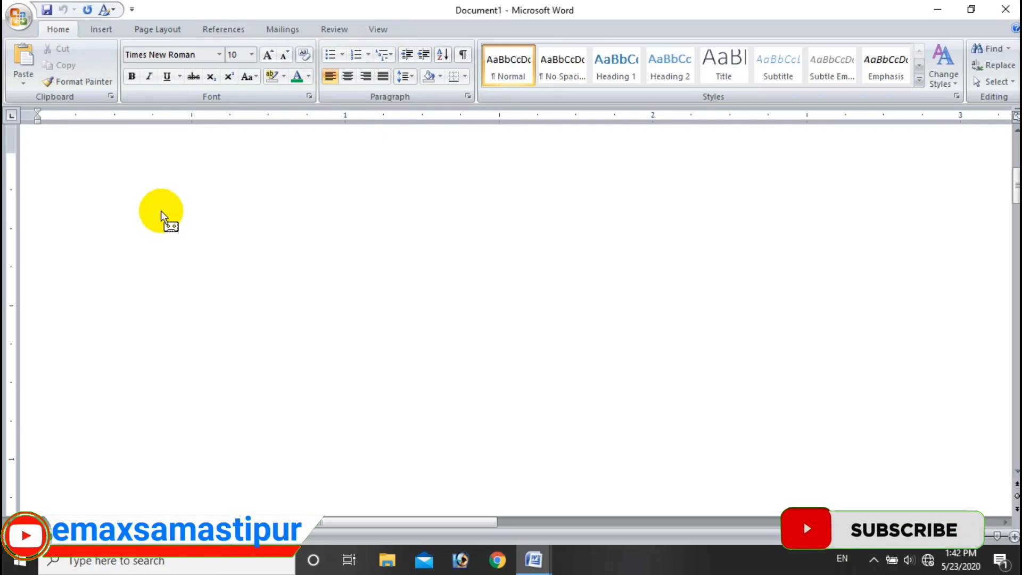
Stop the macro recording that is running in the document.
left_click(378, 29)
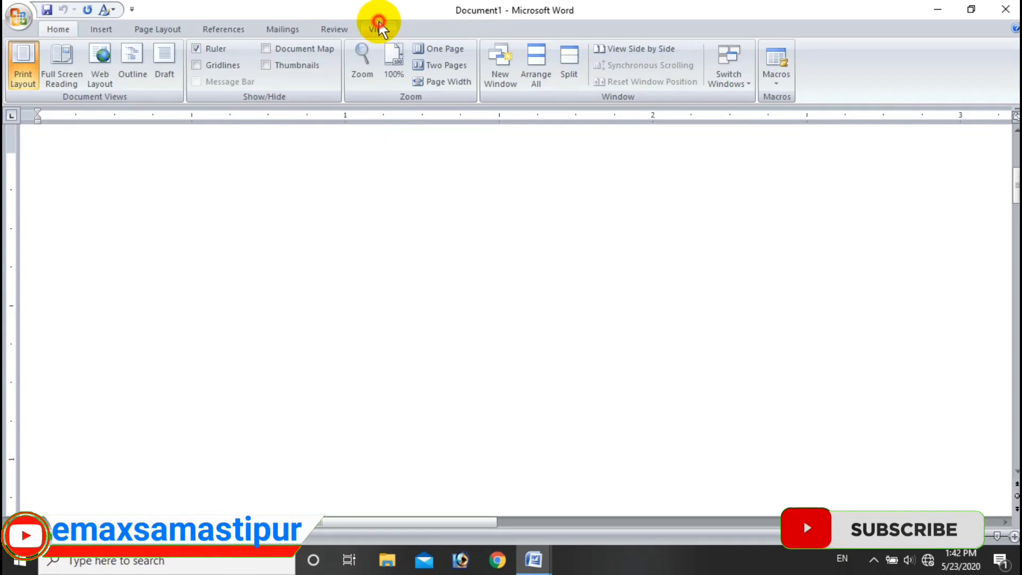
left_click(775, 80)
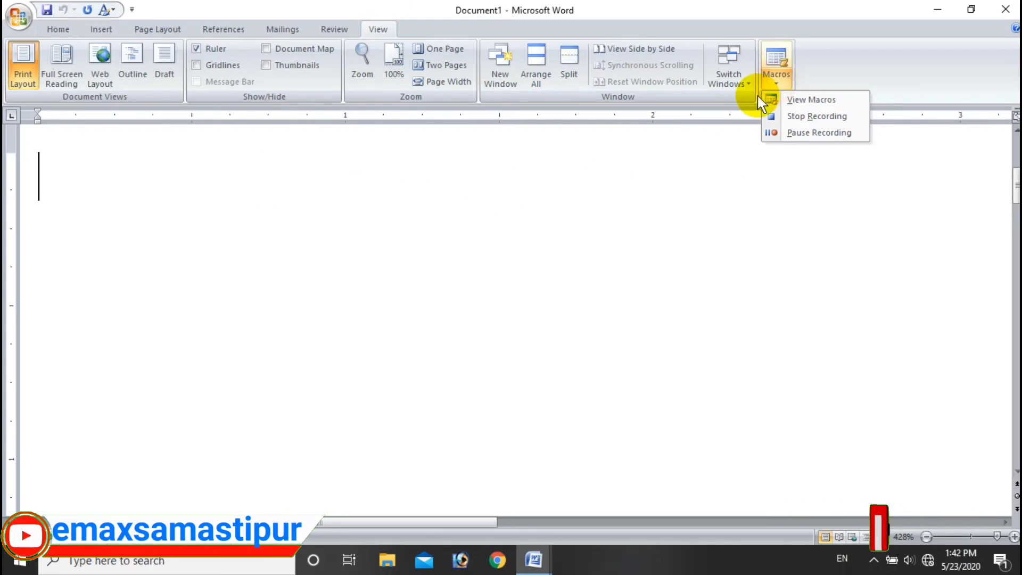
left_click(794, 117)
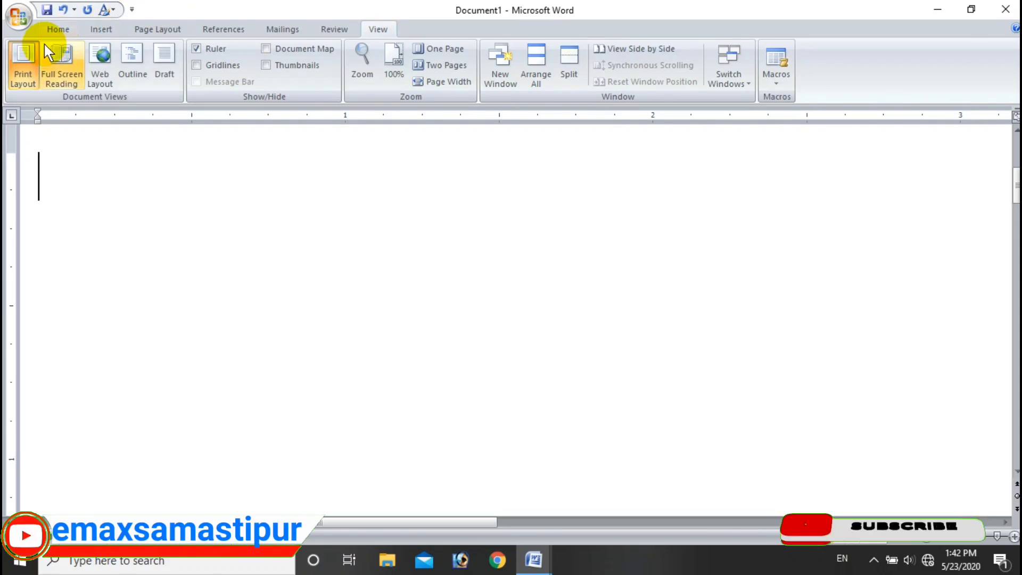
Enter "E-max" followed by a space at the start of the document in Times New Roman.
left_click(57, 29)
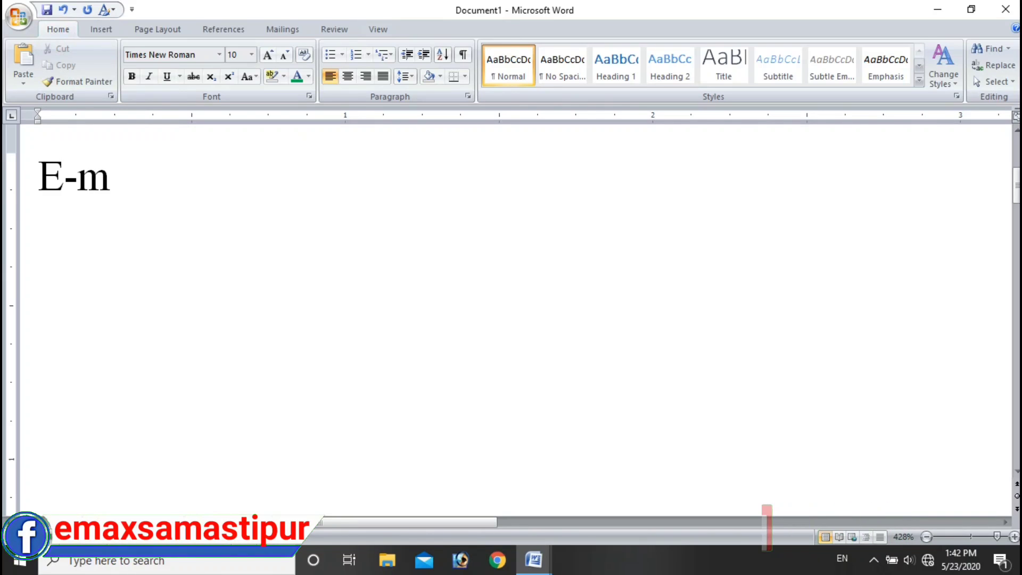
type("x")
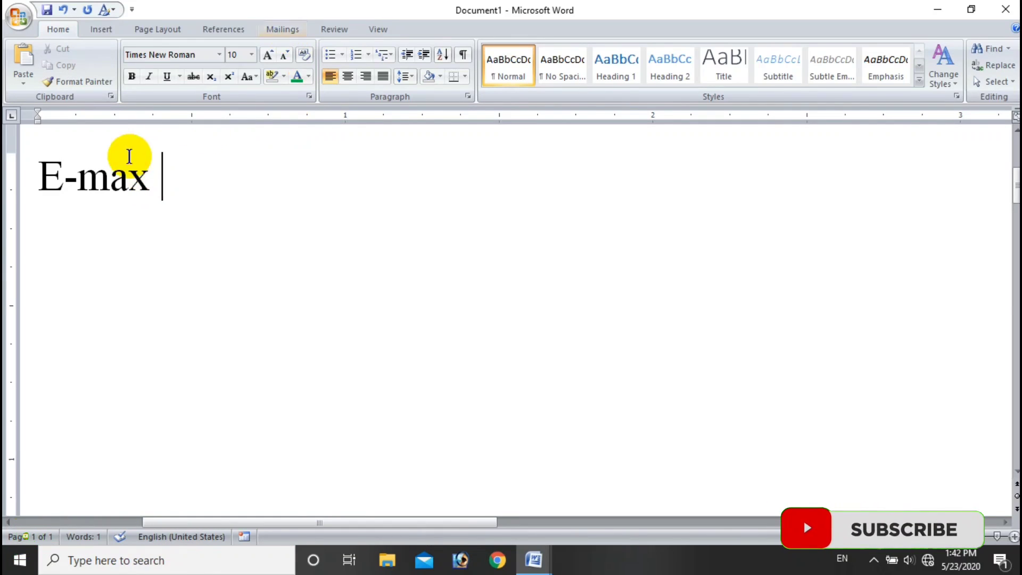
Try switching the font to Kruti Dev 010 and back to Times New Roman, entering a trial "b" and removing it.
key("ctrl+i")
left_click(181, 221)
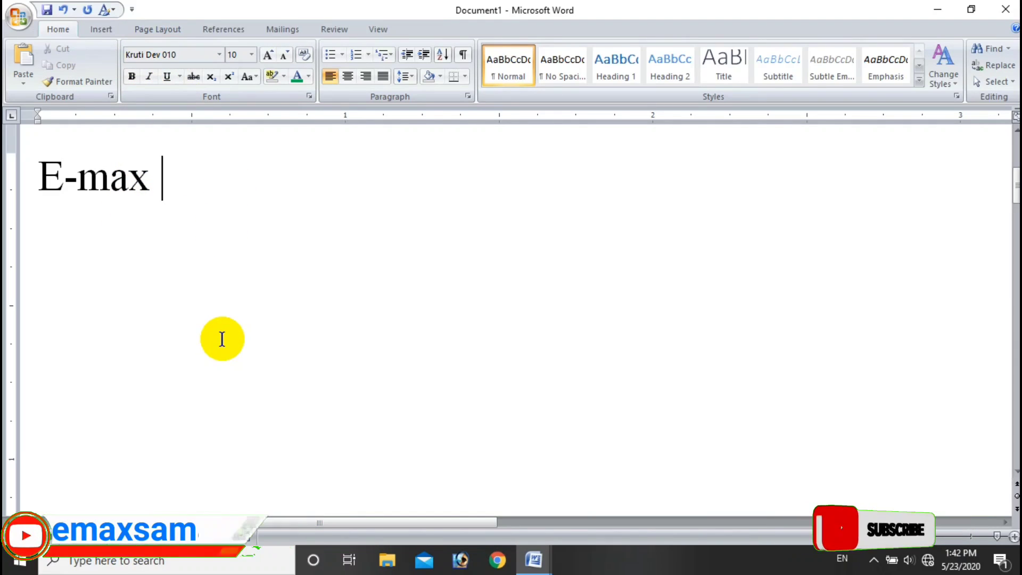
key("ctrl+space")
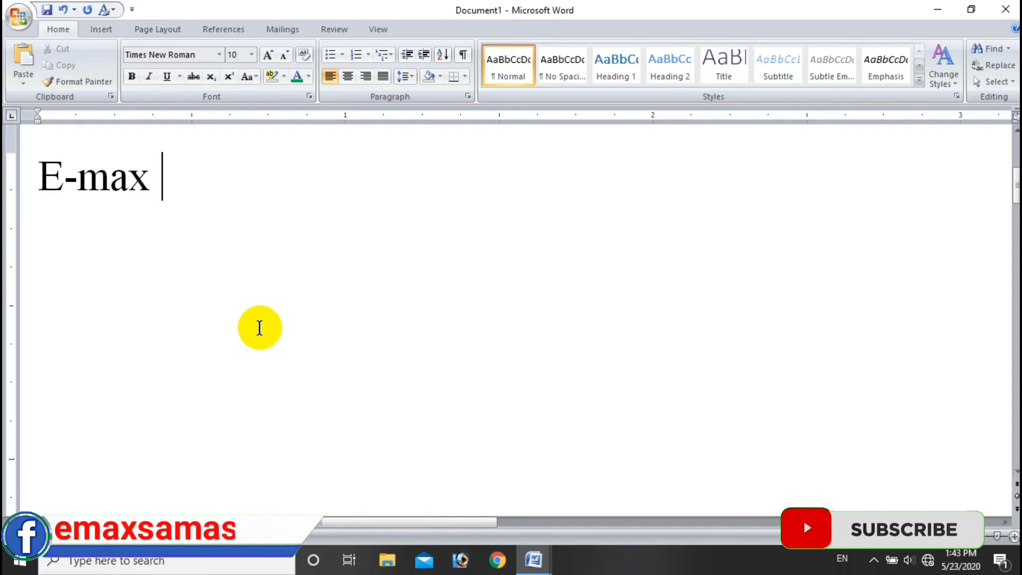
type("b")
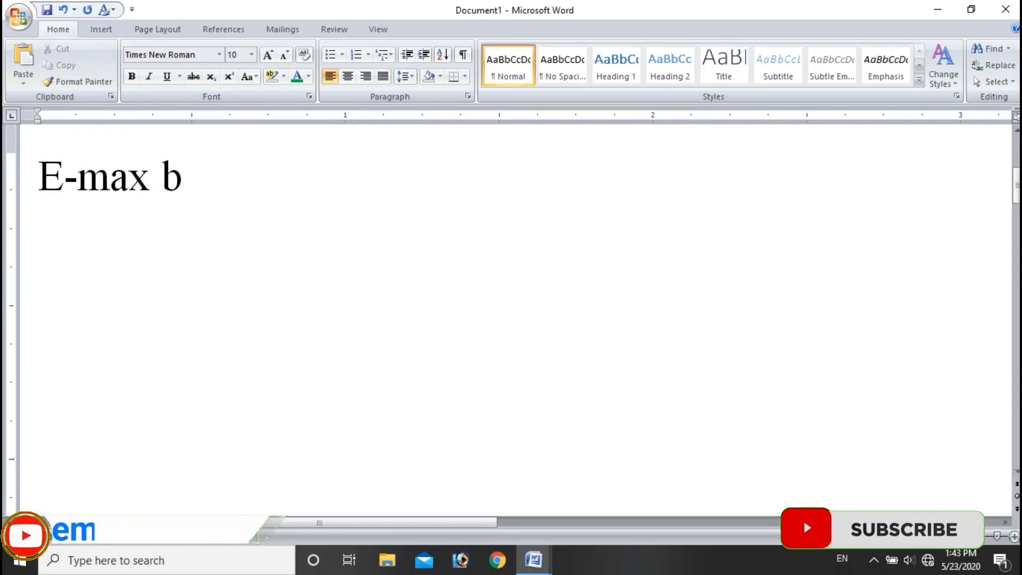
key("BackSpace")
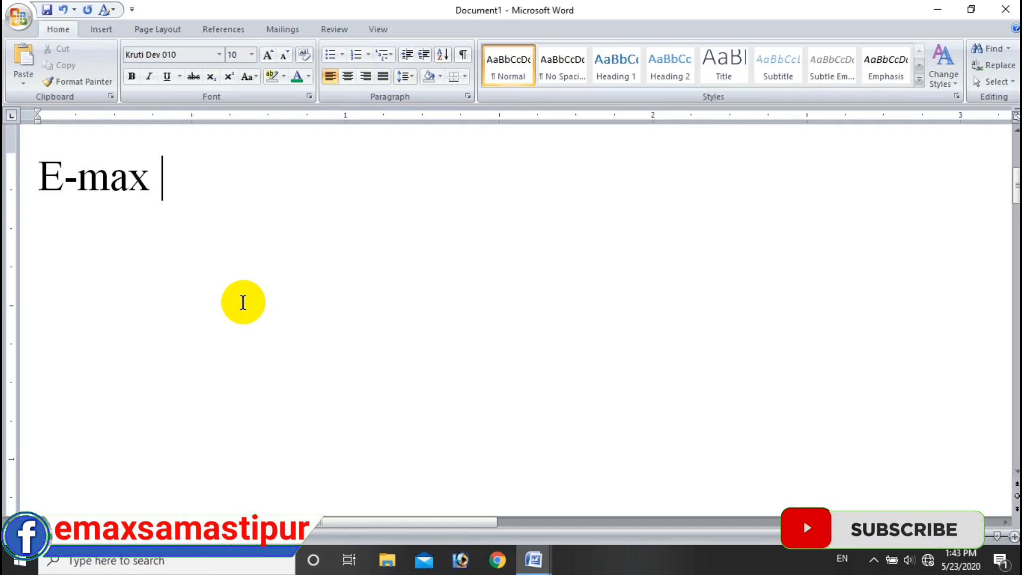
Write "ई मैक्स" in Kruti Dev 010 after "E-max" on the first line.
type("b")
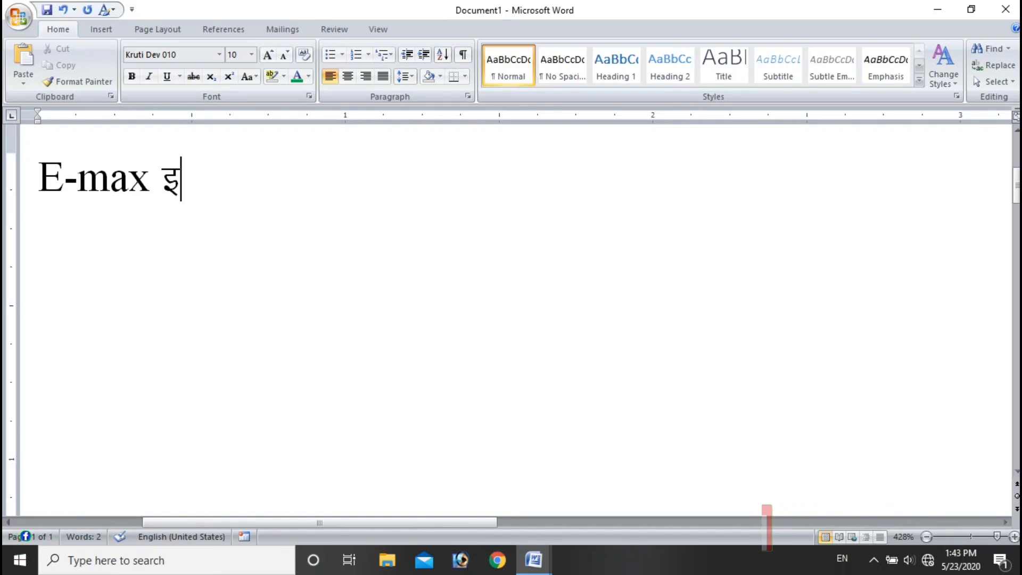
type("Z ")
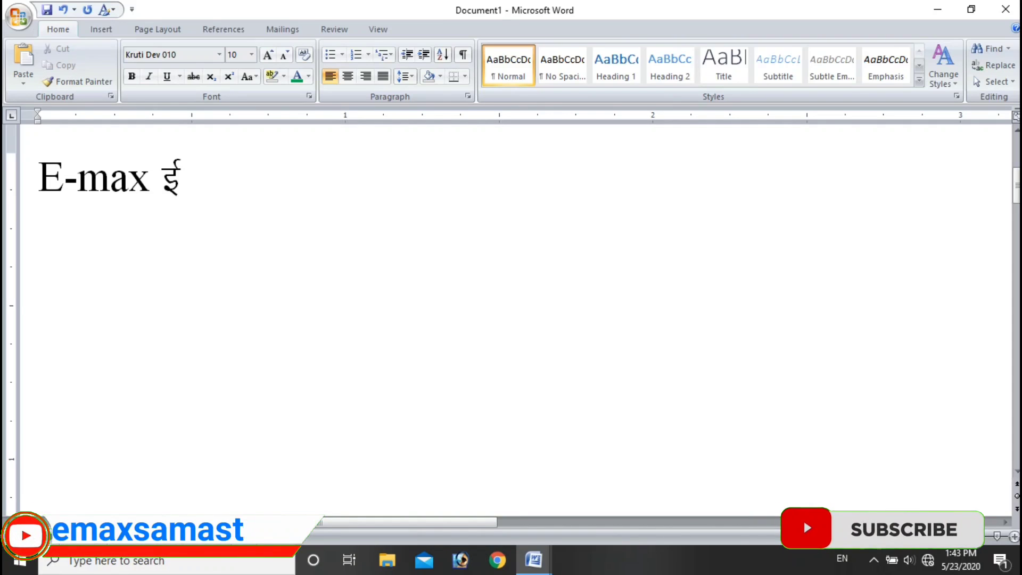
type("ee")
key("BackSpace")
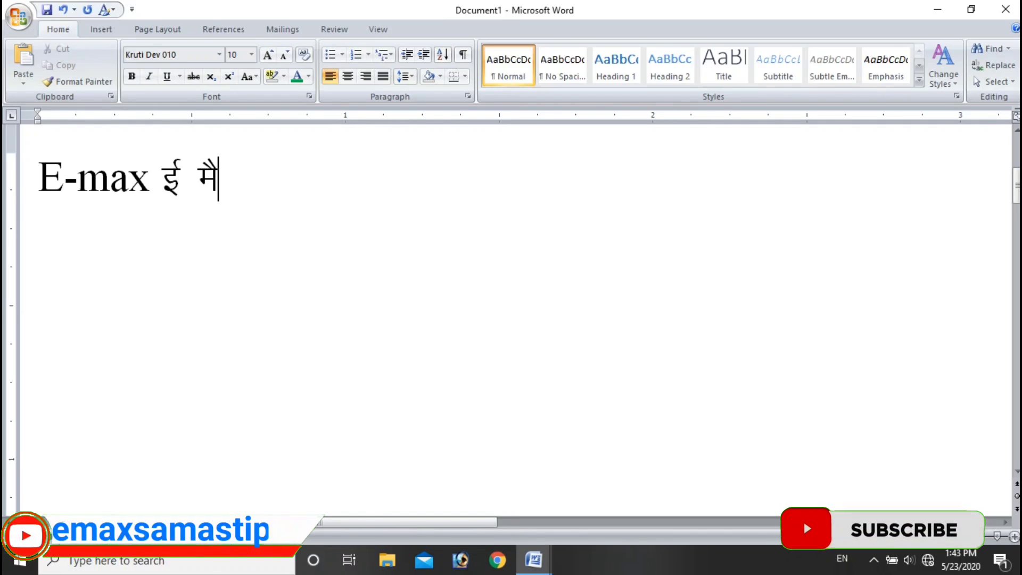
type("Sd")
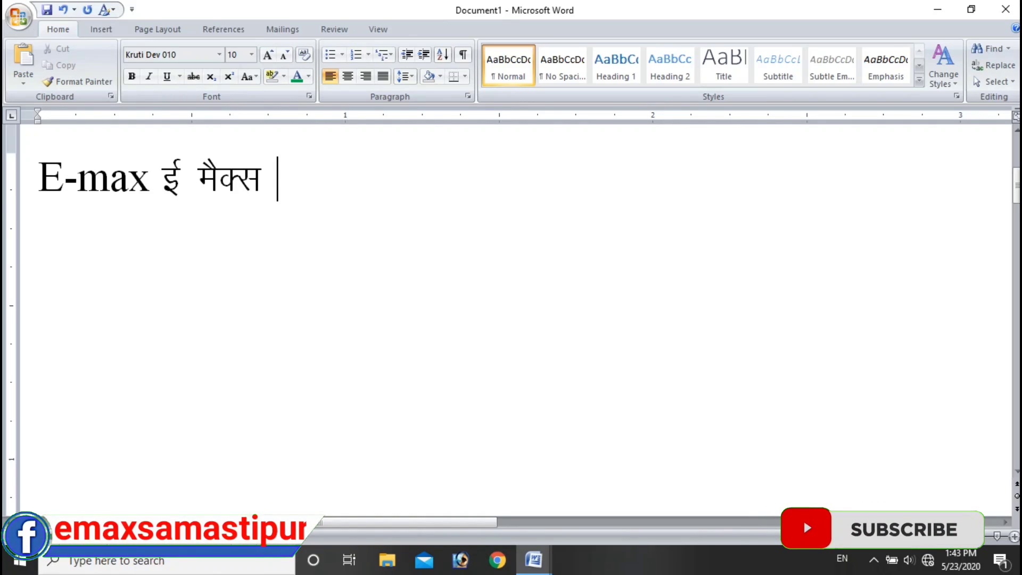
Return the font to Times New Roman and add "emax" after the Hindi words.
key("alt")
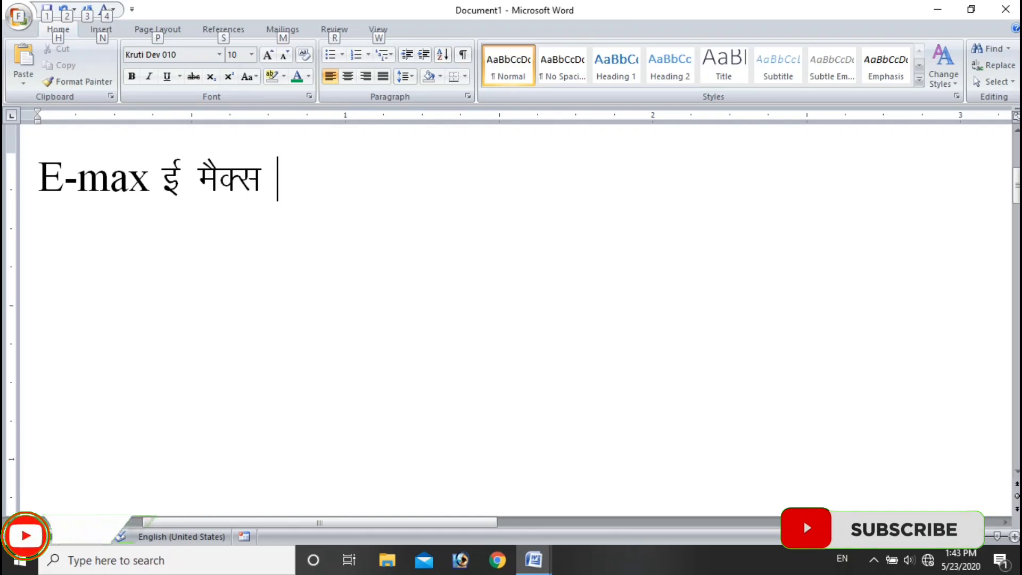
key("Escape")
key("ctrl+space")
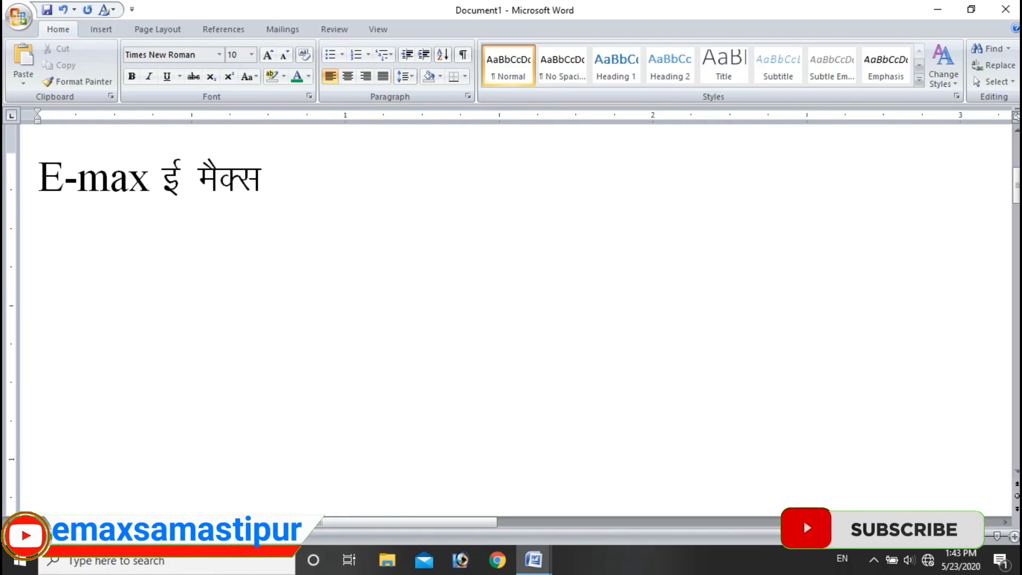
type("emax")
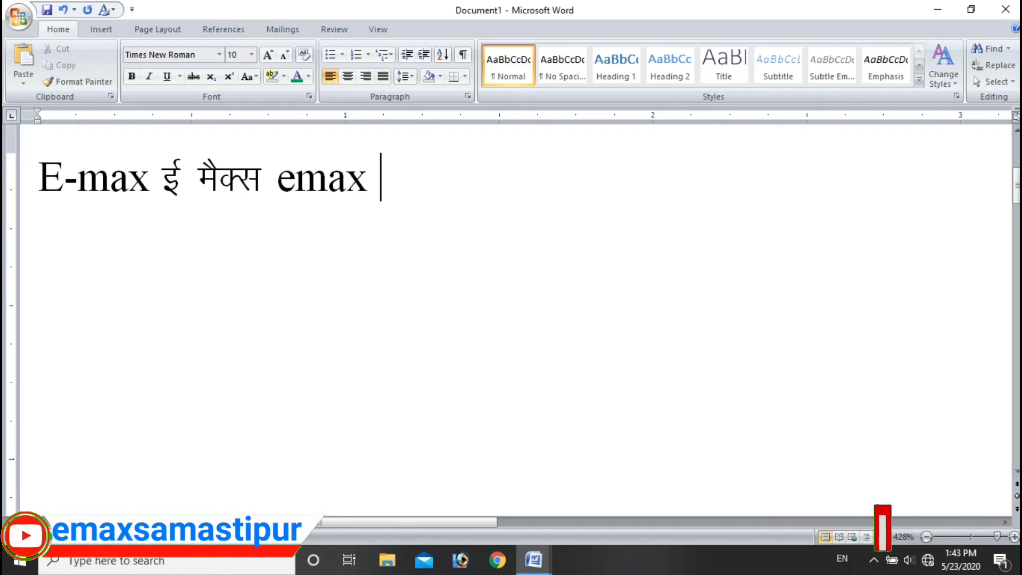
Switch the font to Kruti Dev 010 again, write "ई मैक्स" after "emax", and start a new line.
key("ctrl+shift+k")
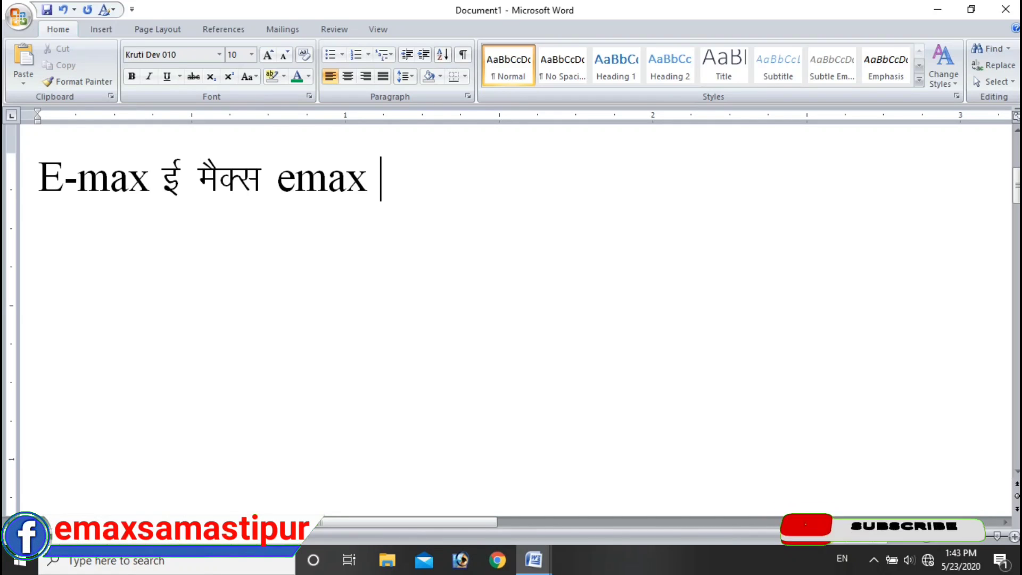
type("bZ")
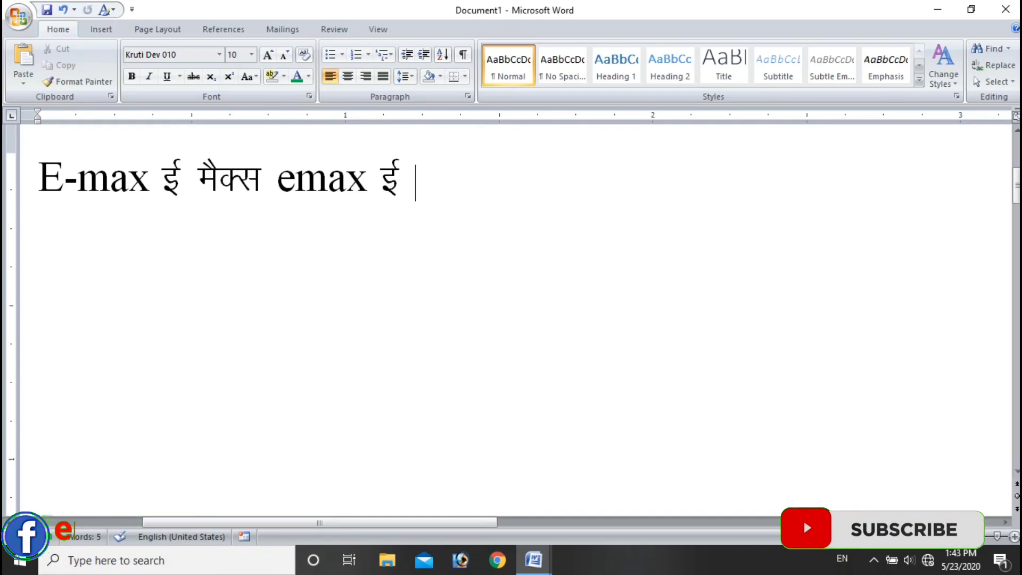
type(" e")
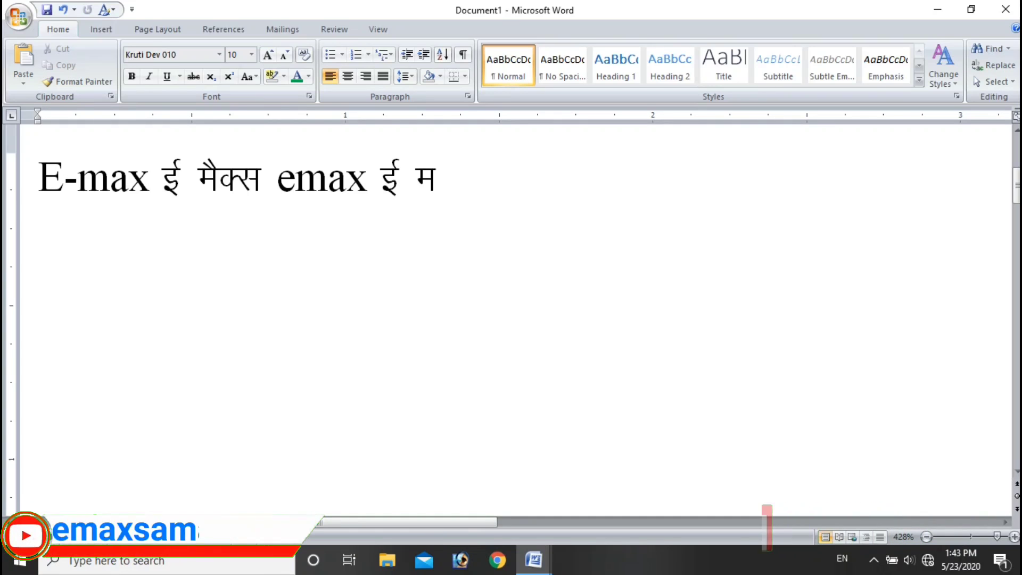
type("S")
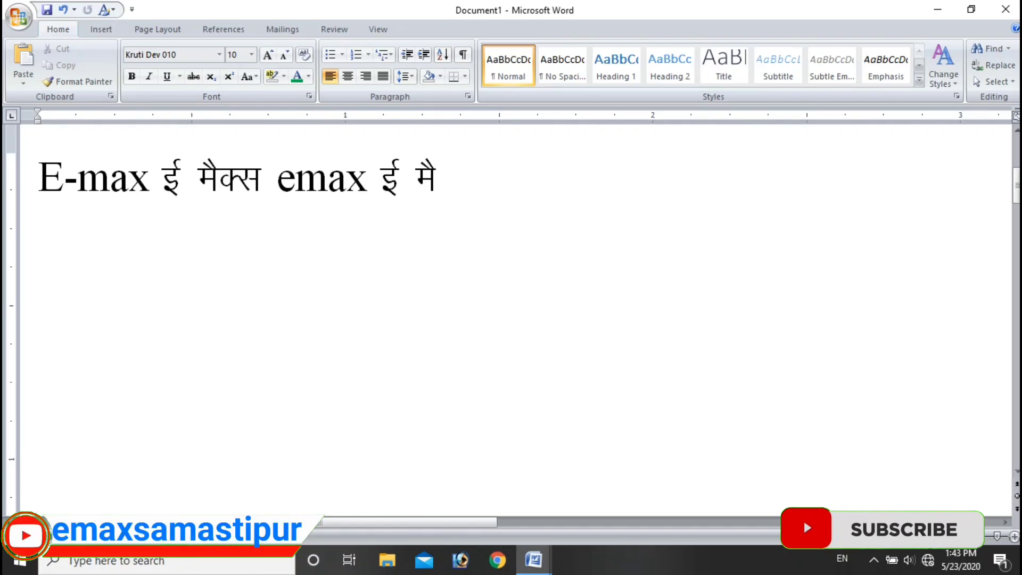
type("D")
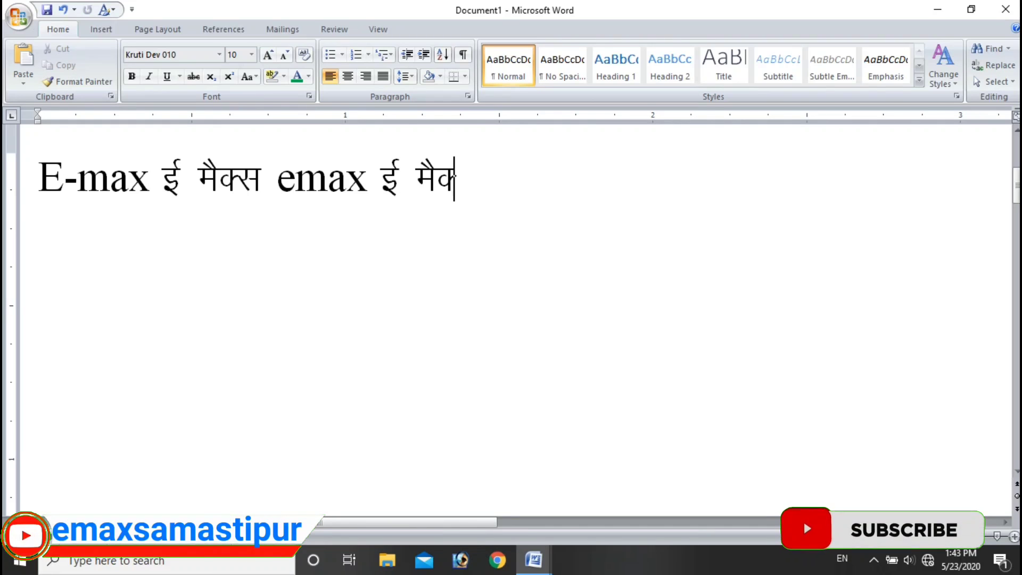
type("l")
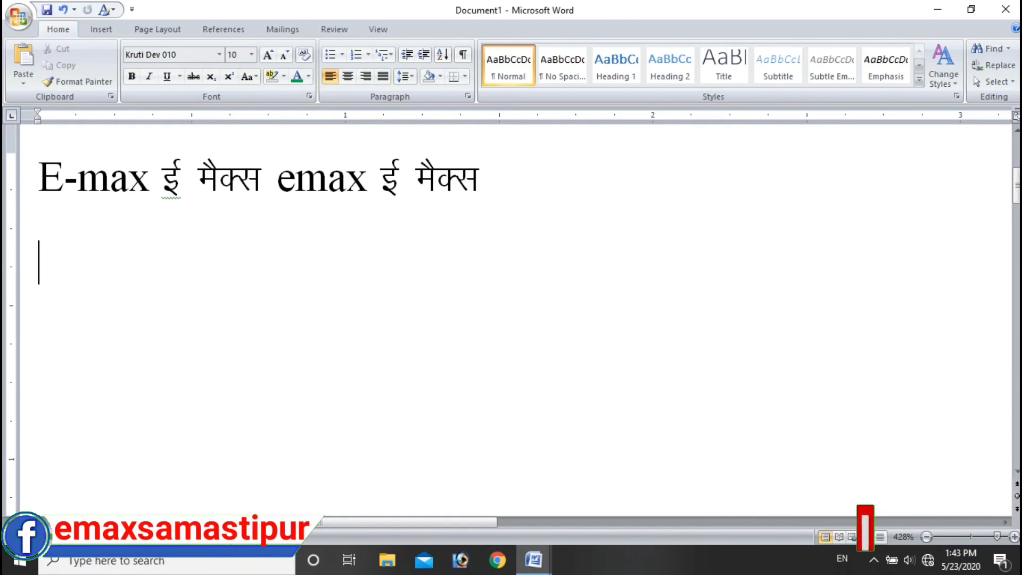
Open the keyboard shortcut customization in the program options and choose the Fonts category.
left_click(16, 20)
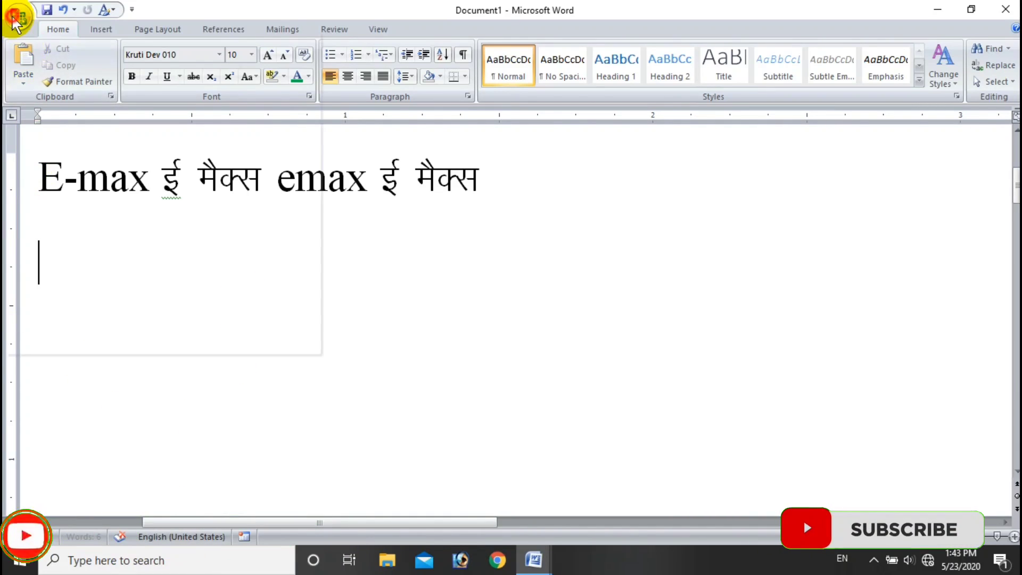
left_click(227, 347)
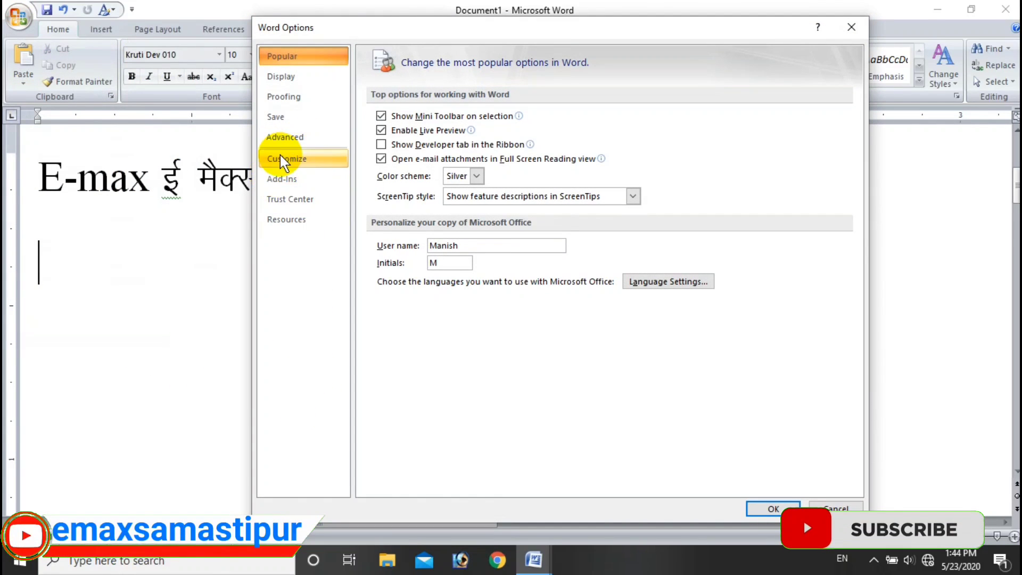
left_click(284, 160)
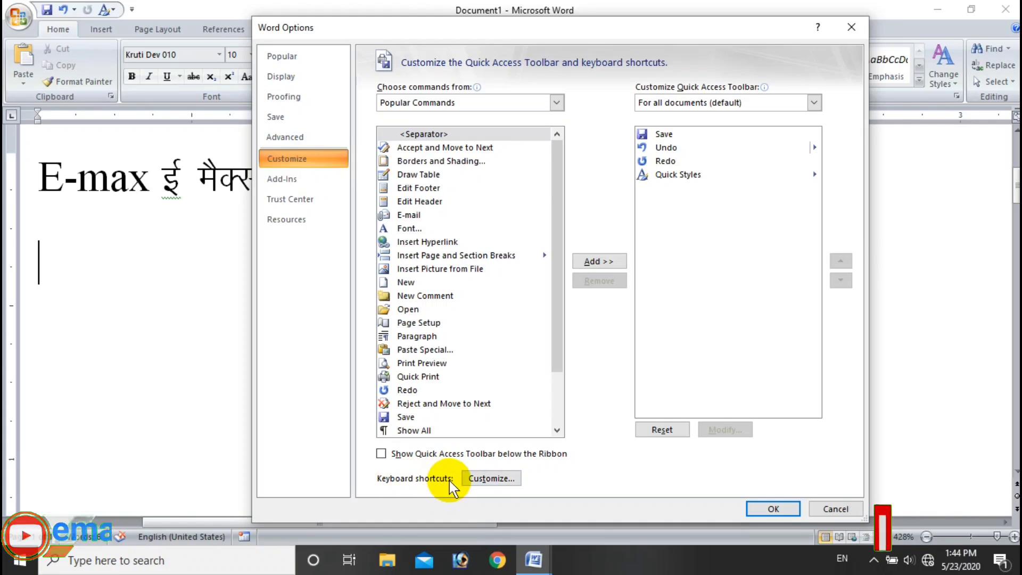
left_click(481, 482)
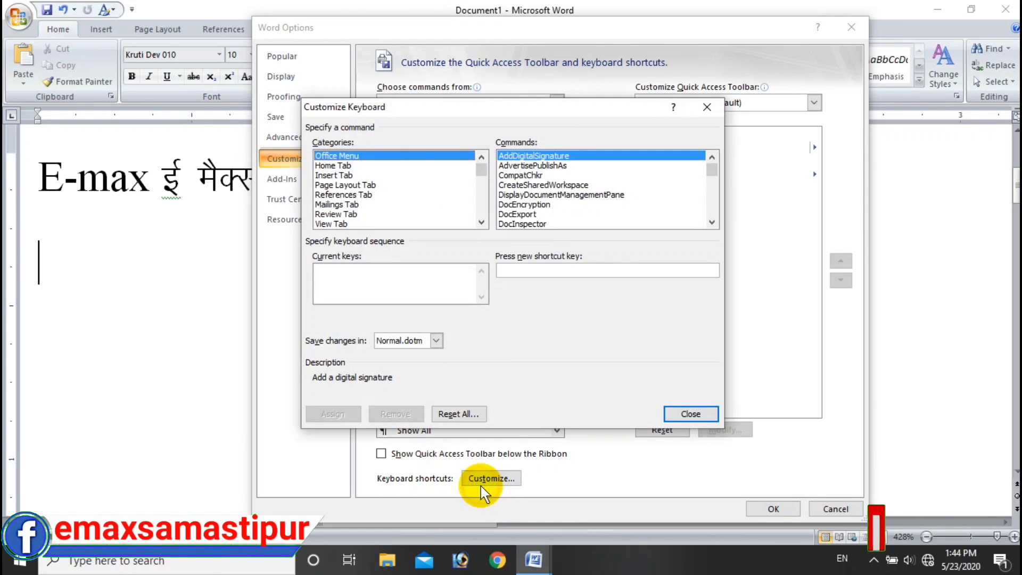
left_click_drag(477, 173, 475, 201)
left_click(327, 205)
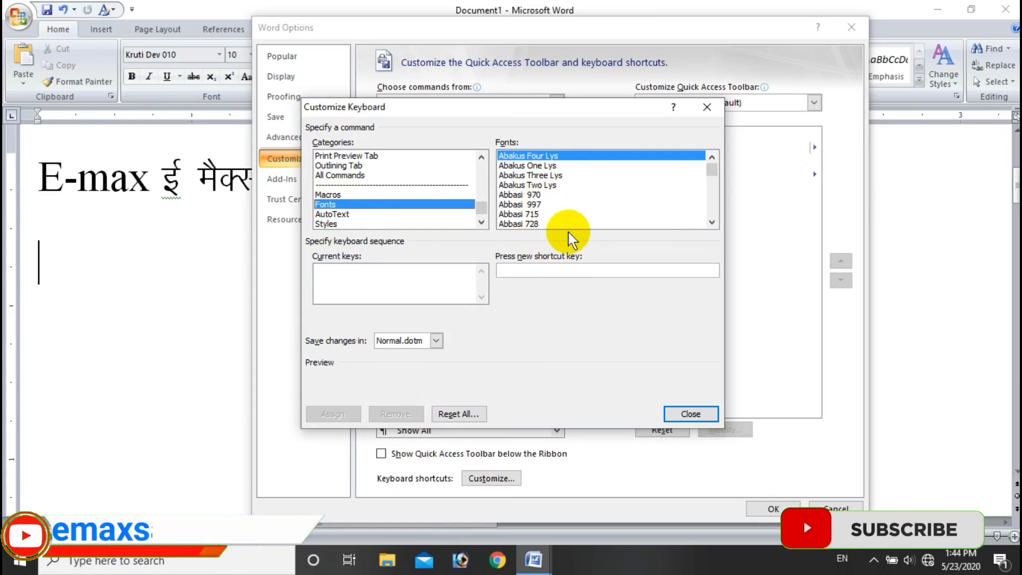
Find the Kruti Dev 120 font and assign it the shortcut Alt+D.
left_click_drag(713, 174, 715, 188)
left_click(712, 159)
left_click(712, 158)
left_click(712, 158)
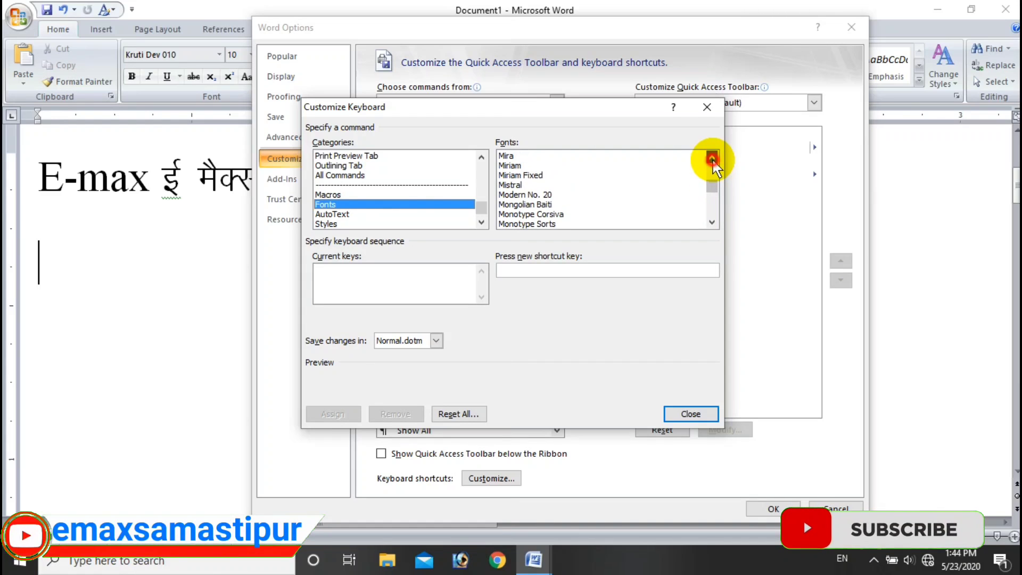
left_click(712, 158)
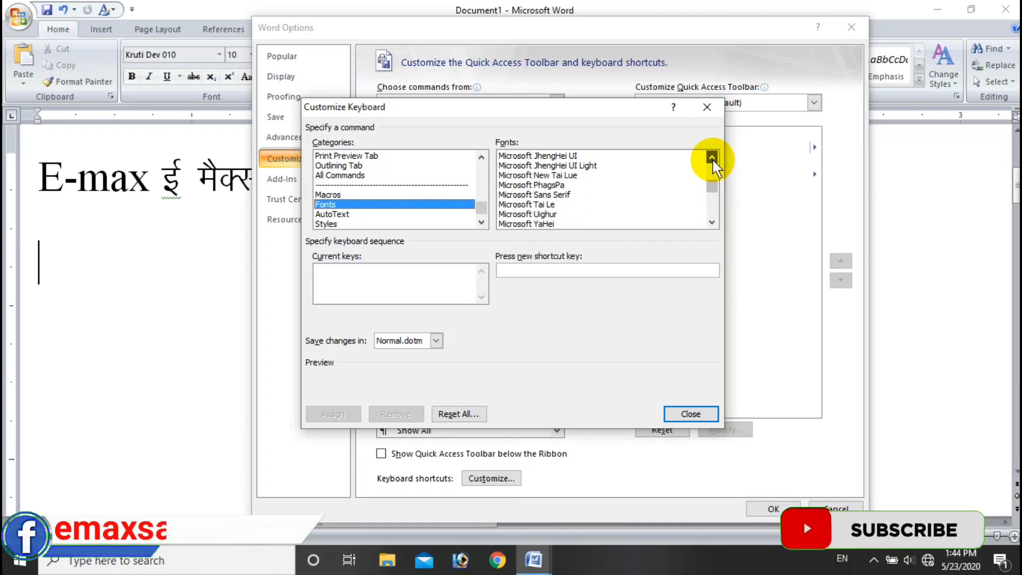
mouse_move(712, 186)
left_mouse_down()
mouse_move(708, 164)
mouse_move(710, 184)
left_mouse_up()
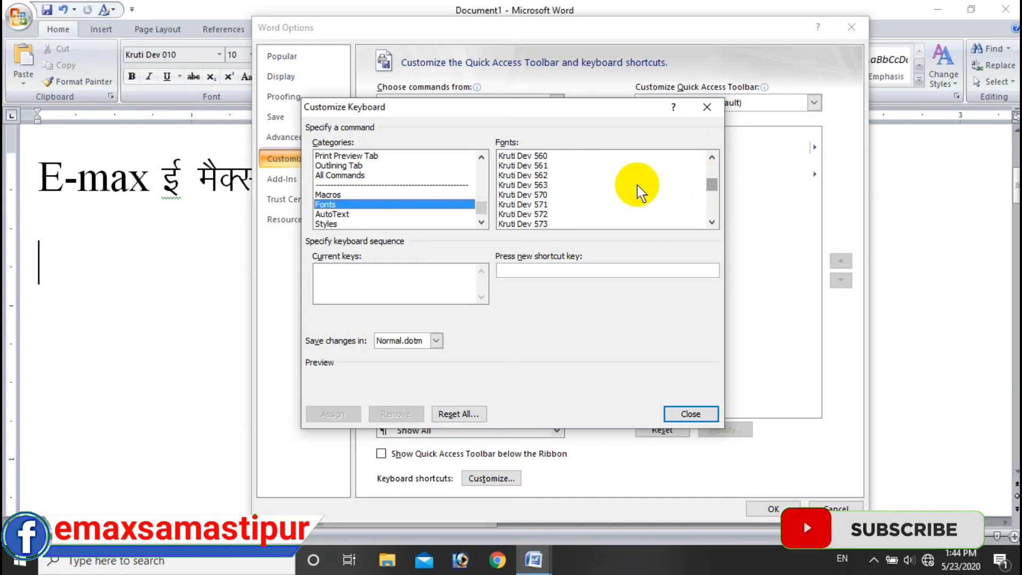
left_click(712, 158)
left_click(712, 158)
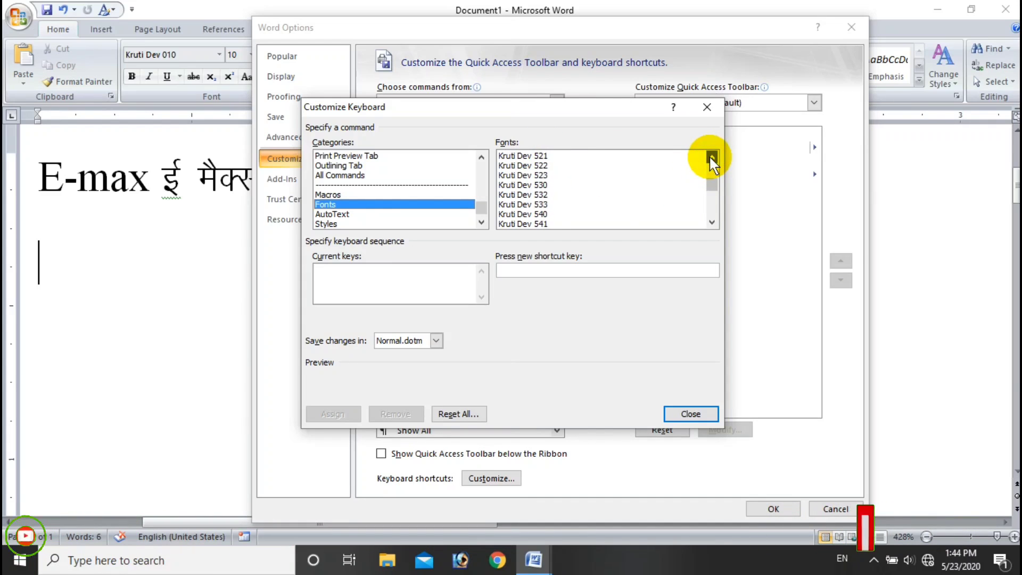
left_click_drag(711, 158, 717, 160)
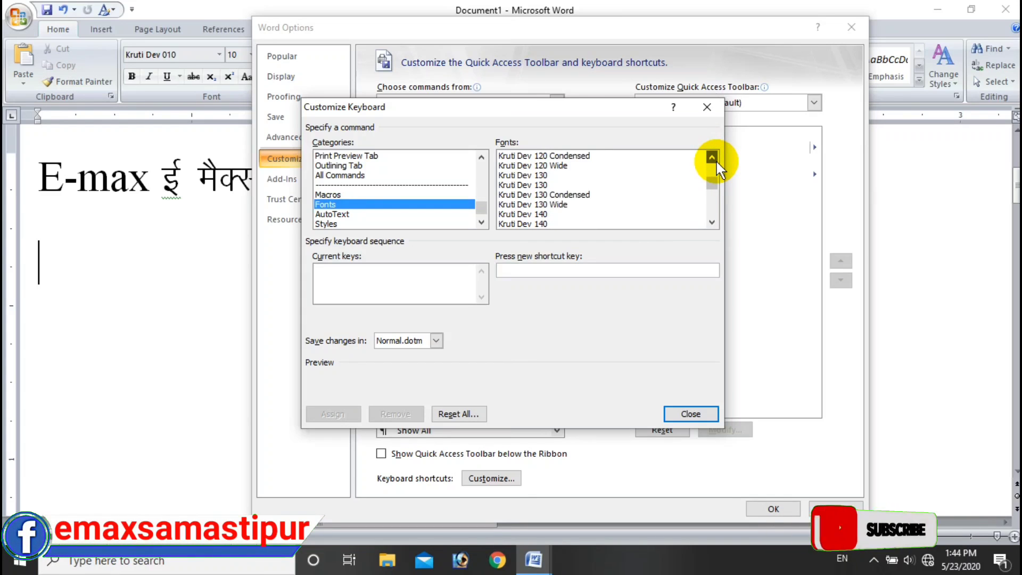
left_click(531, 157)
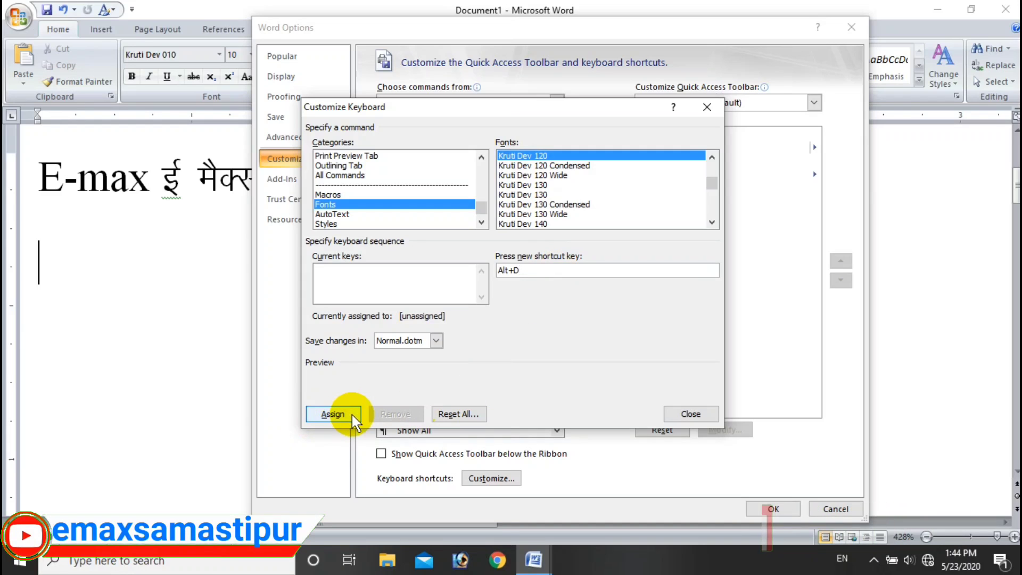
left_click(346, 412)
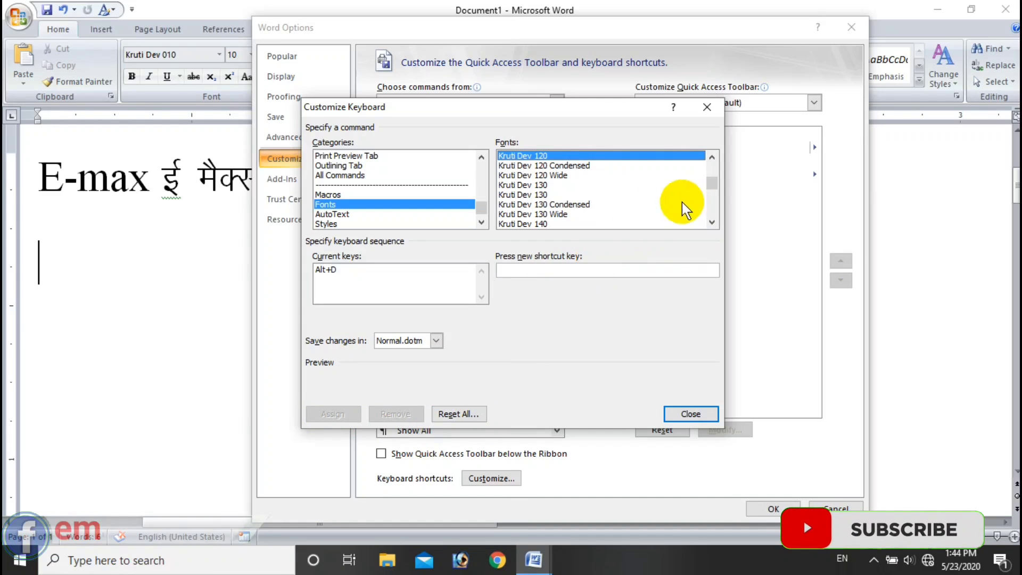
Find the Calibri font, assign it the shortcut Alt+F, and save and close the program options.
left_click(712, 223)
left_click(711, 223)
left_click(711, 223)
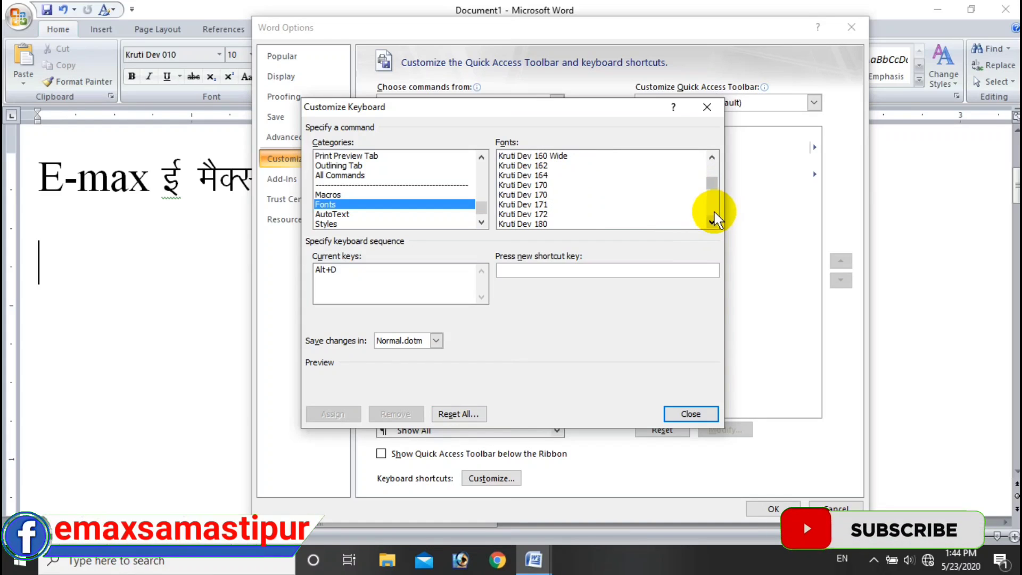
left_click_drag(711, 191, 709, 169)
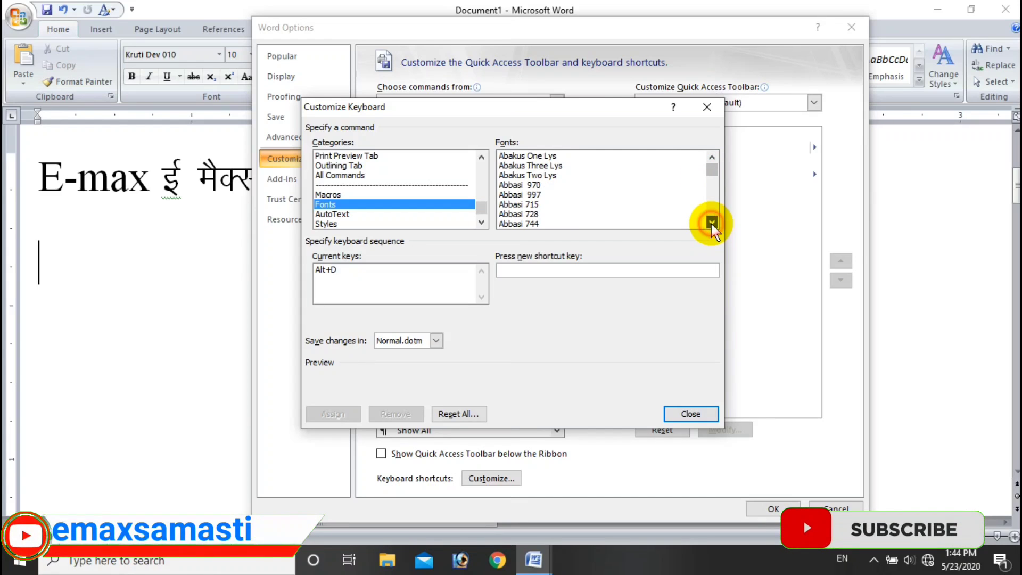
left_click_drag(712, 223, 711, 219)
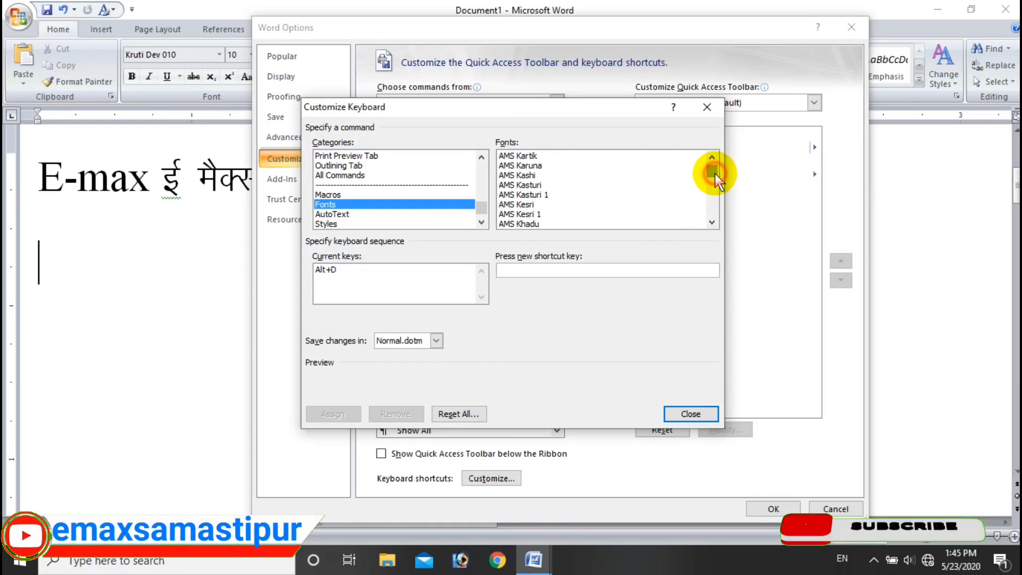
mouse_move(715, 171)
left_mouse_down()
mouse_move(714, 187)
mouse_move(711, 178)
left_mouse_up()
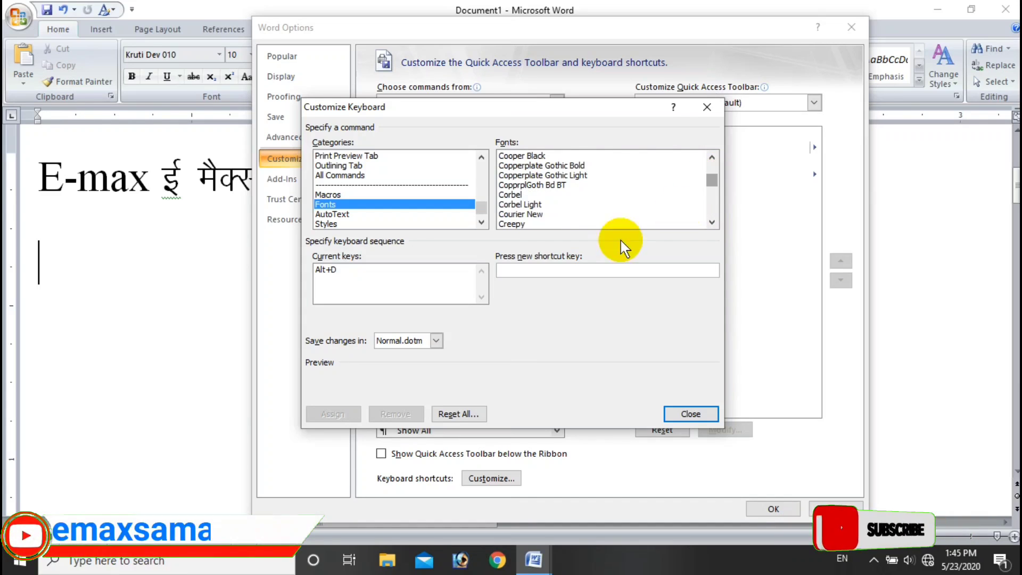
left_click(711, 158)
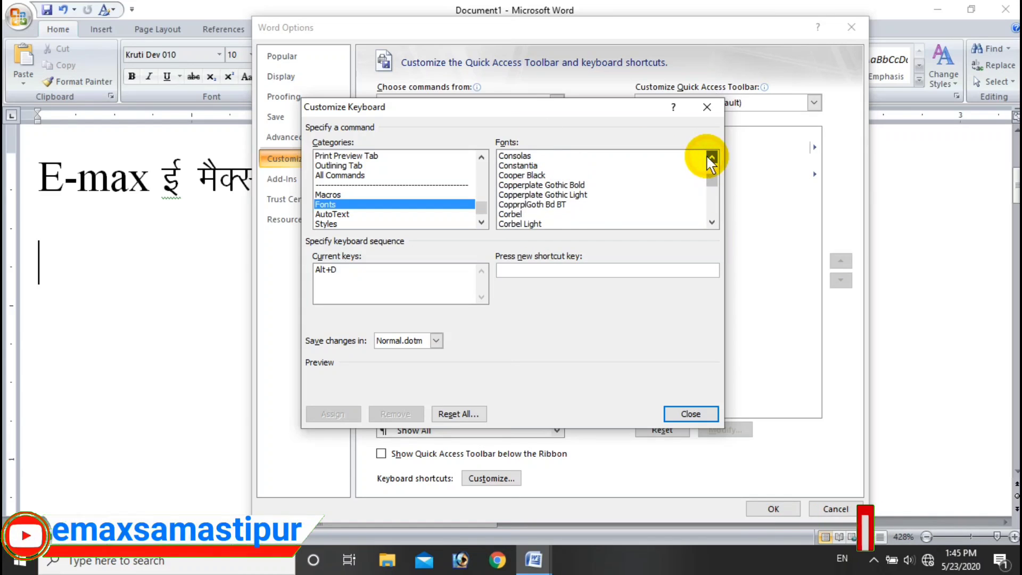
left_click(711, 158)
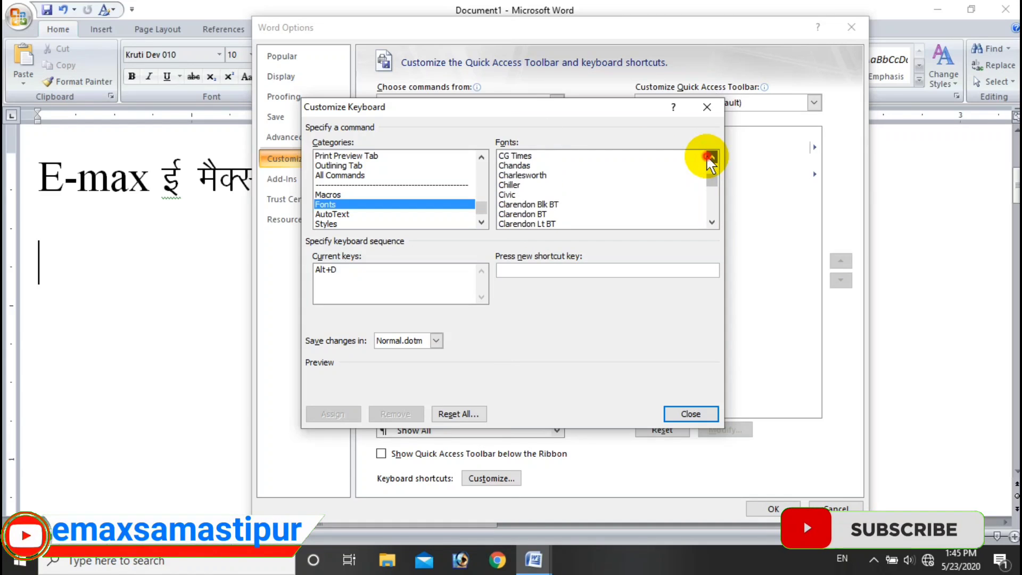
left_click(712, 158)
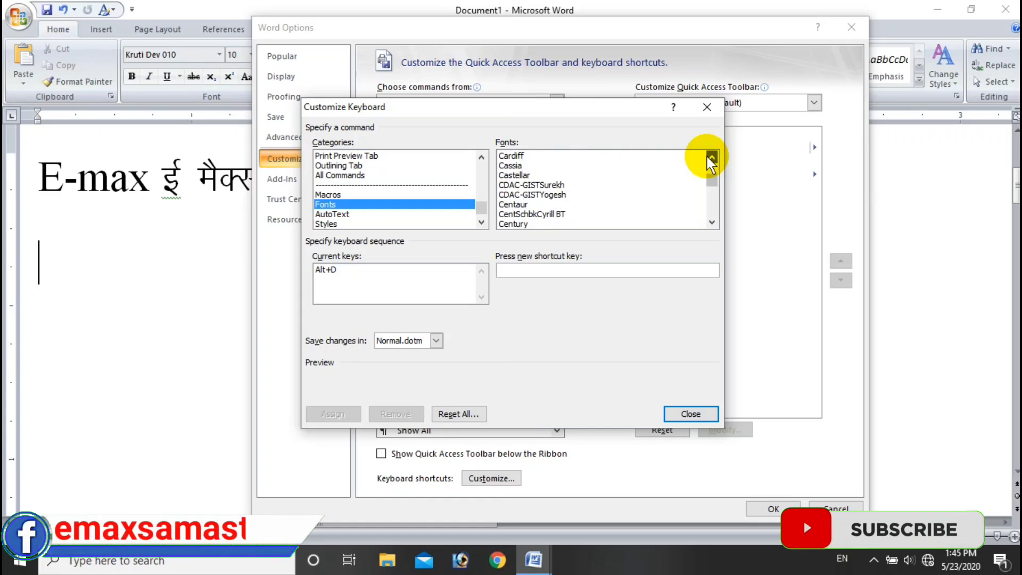
left_click(712, 158)
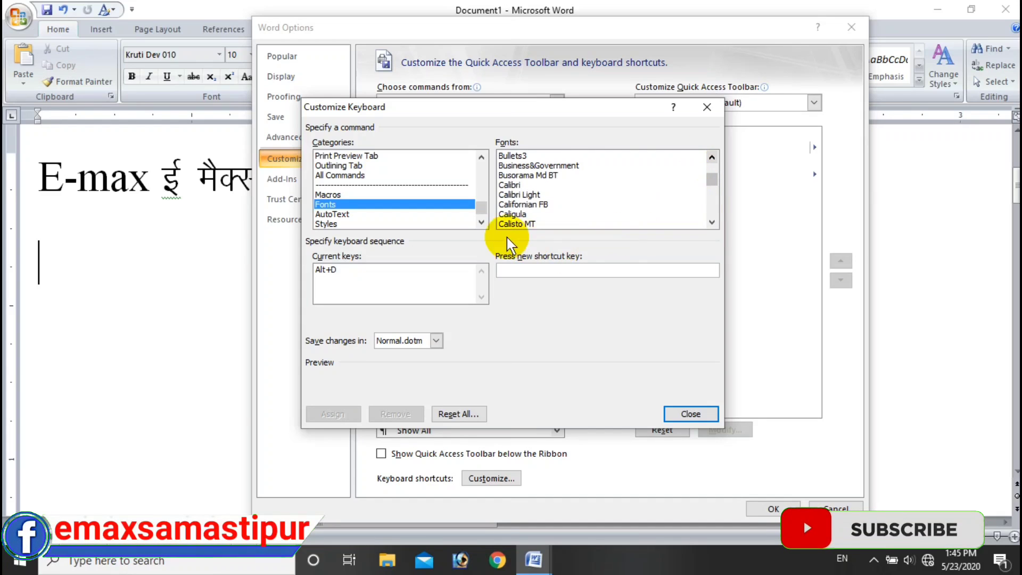
left_click(511, 186)
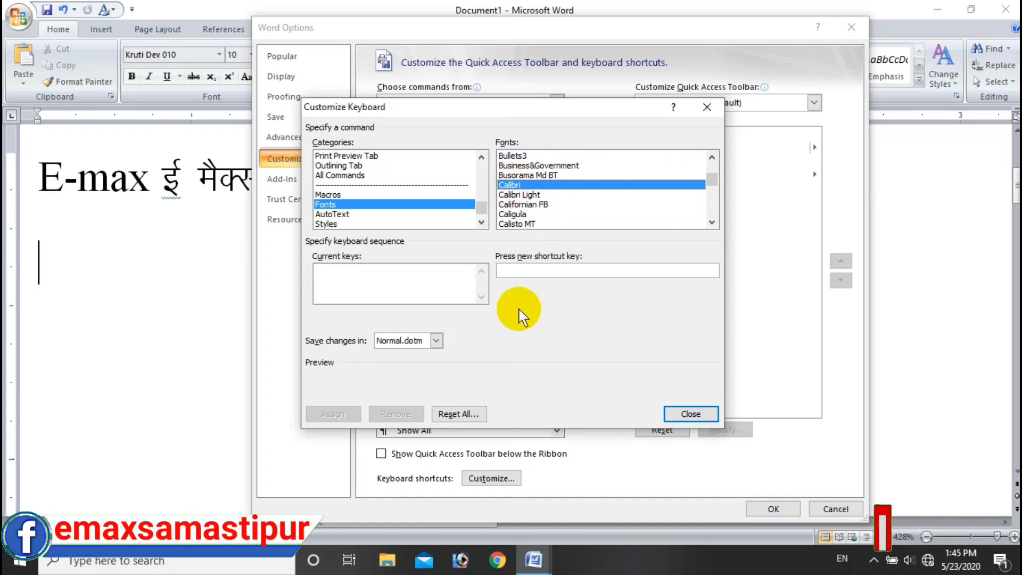
left_click(517, 273)
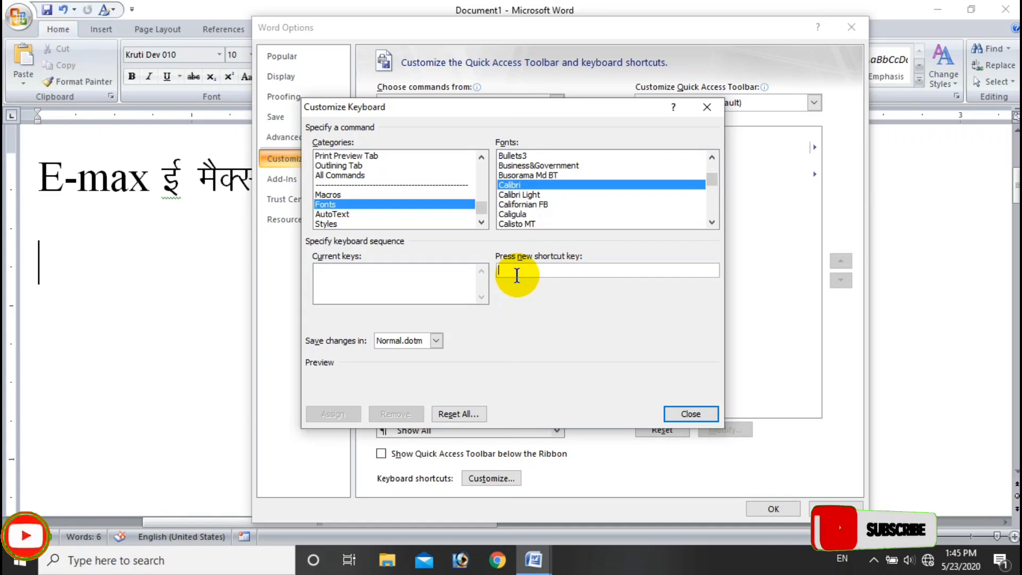
key("alt+f")
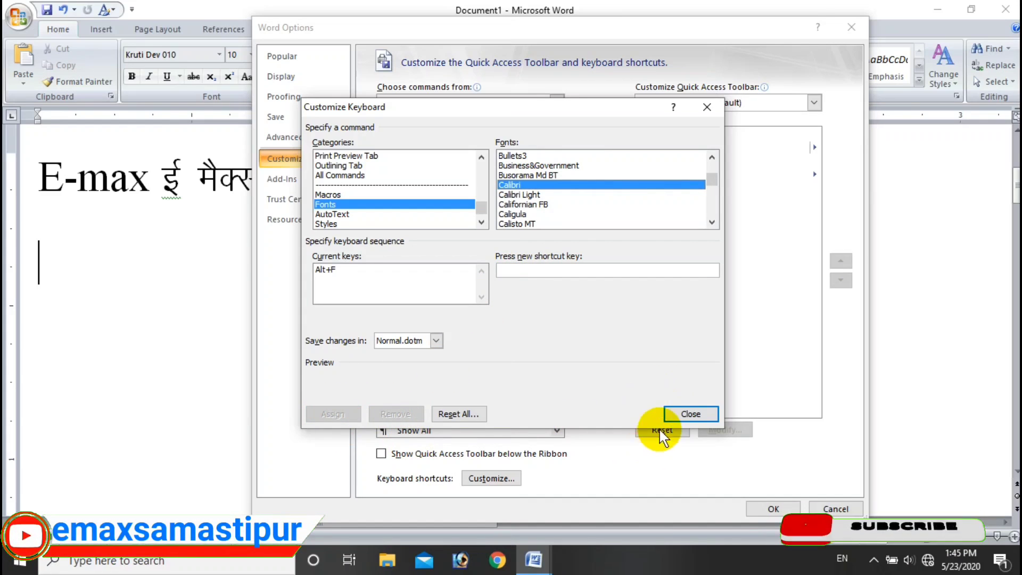
left_click(689, 413)
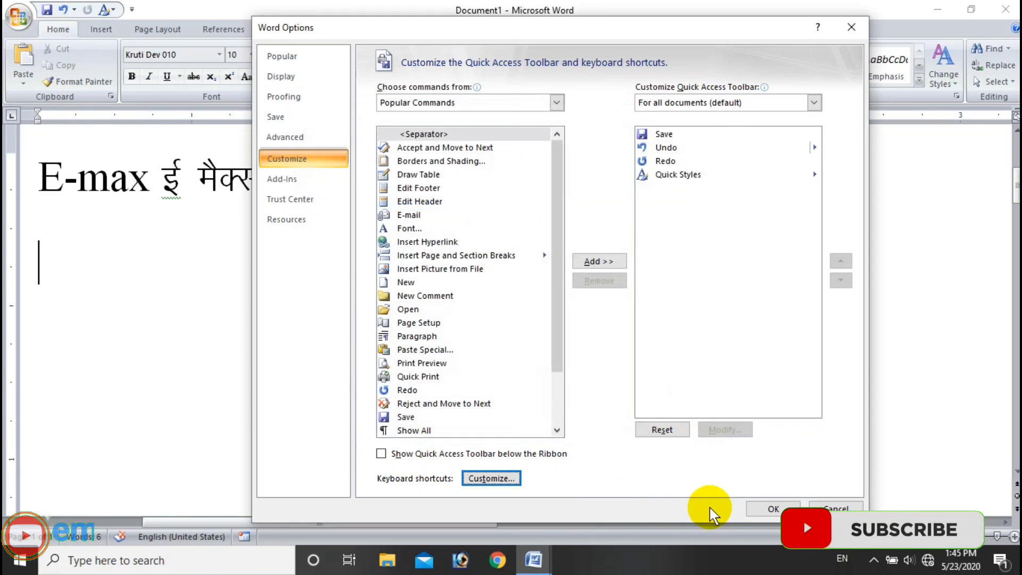
left_click(771, 510)
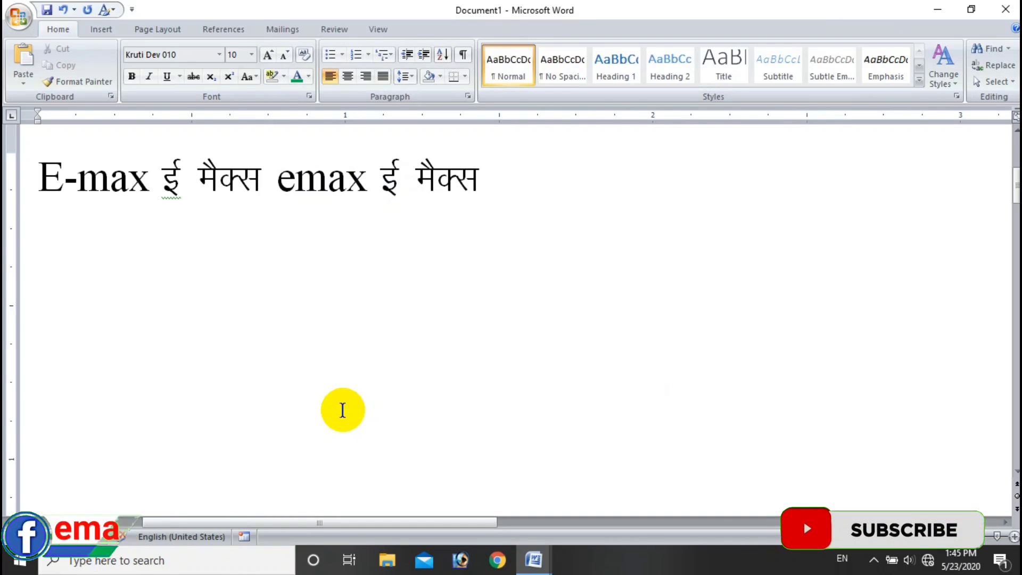
Switch the font to Calibri and write "Emax" on the empty second line.
key("alt")
key("alt")
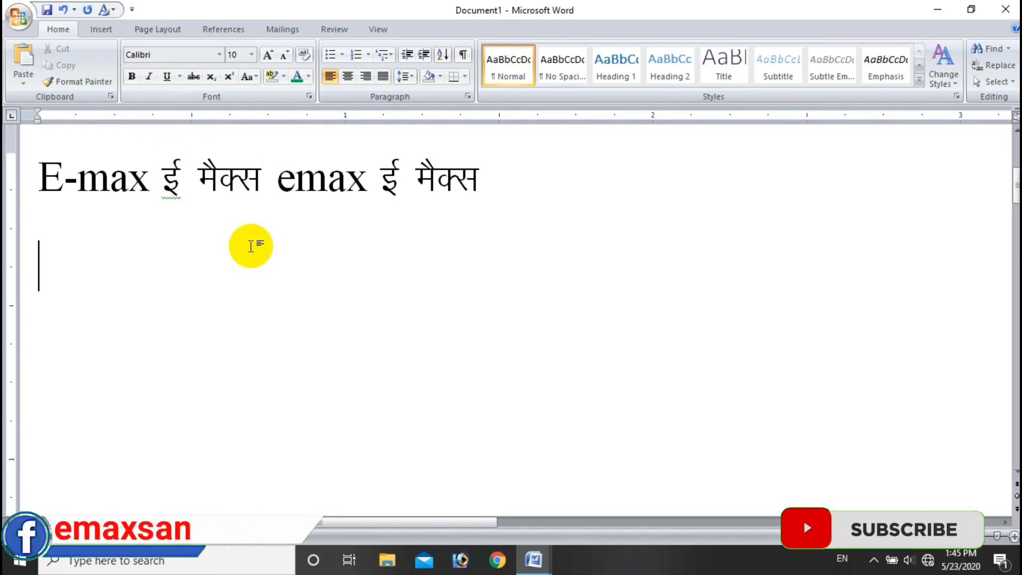
type("e")
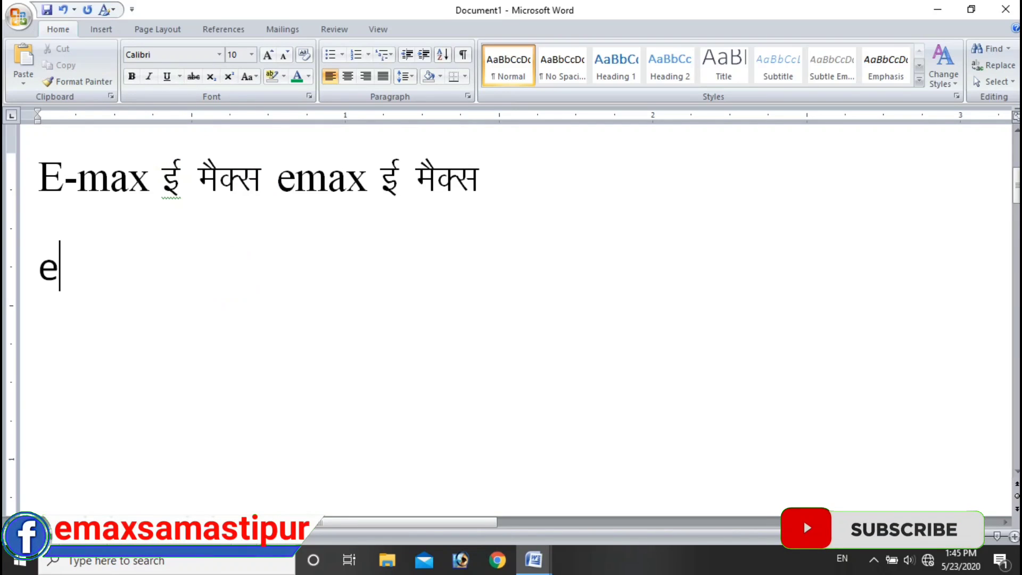
type("max")
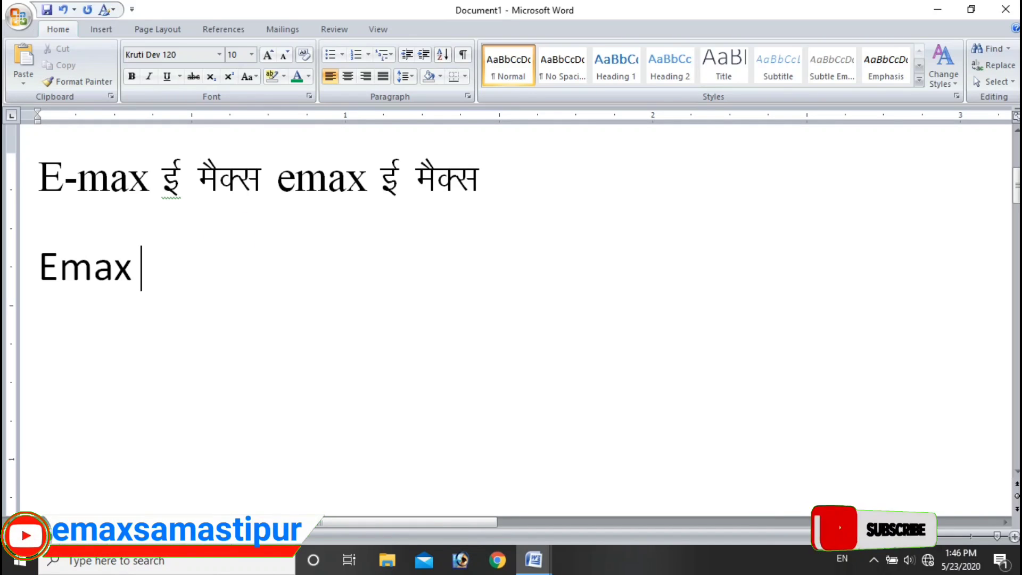
Switch the font to Kruti Dev 120 and write "ई मैक्स" after "Emax" on the second line.
type("b")
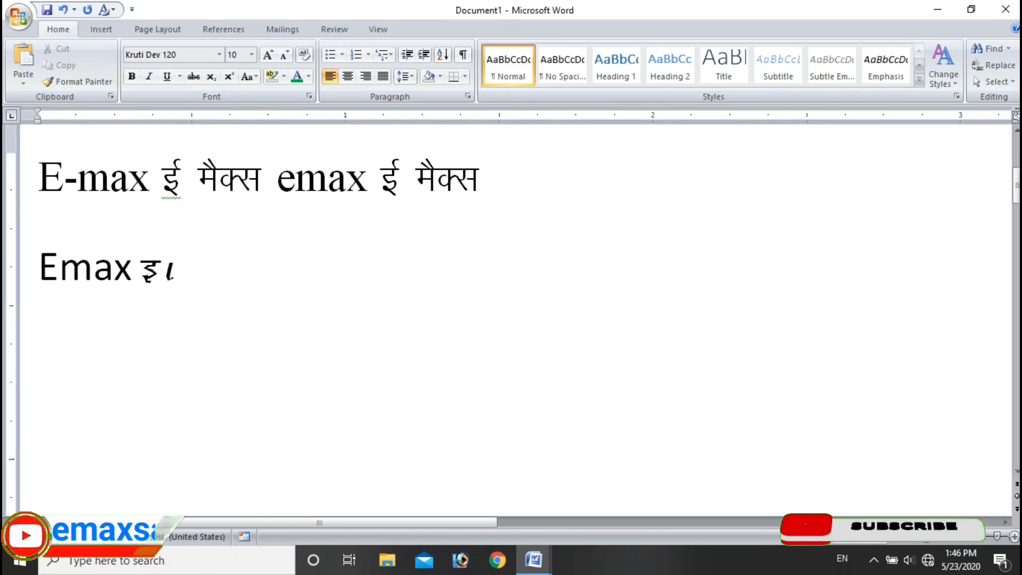
key("BackSpace")
type("Z ")
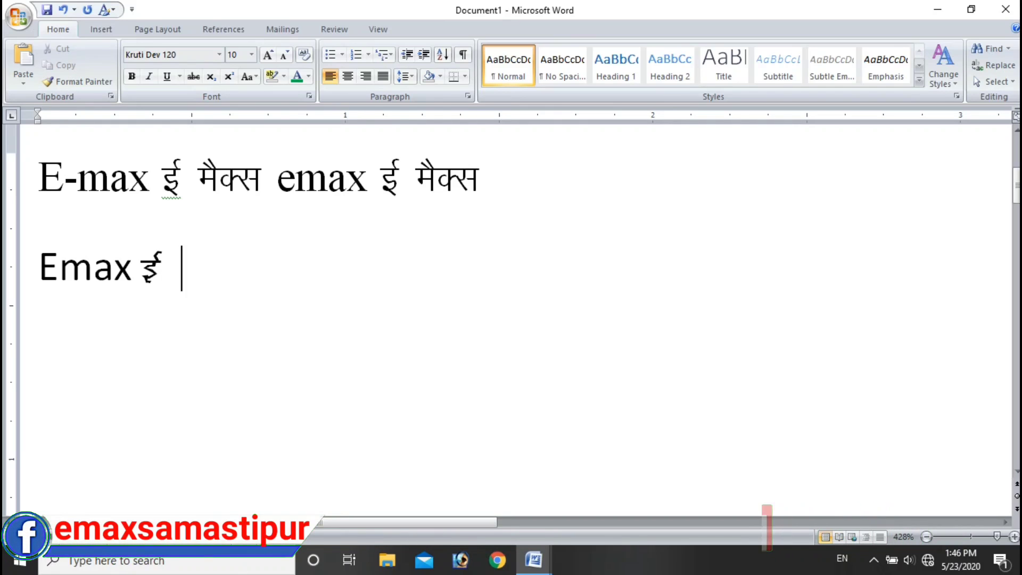
type("e")
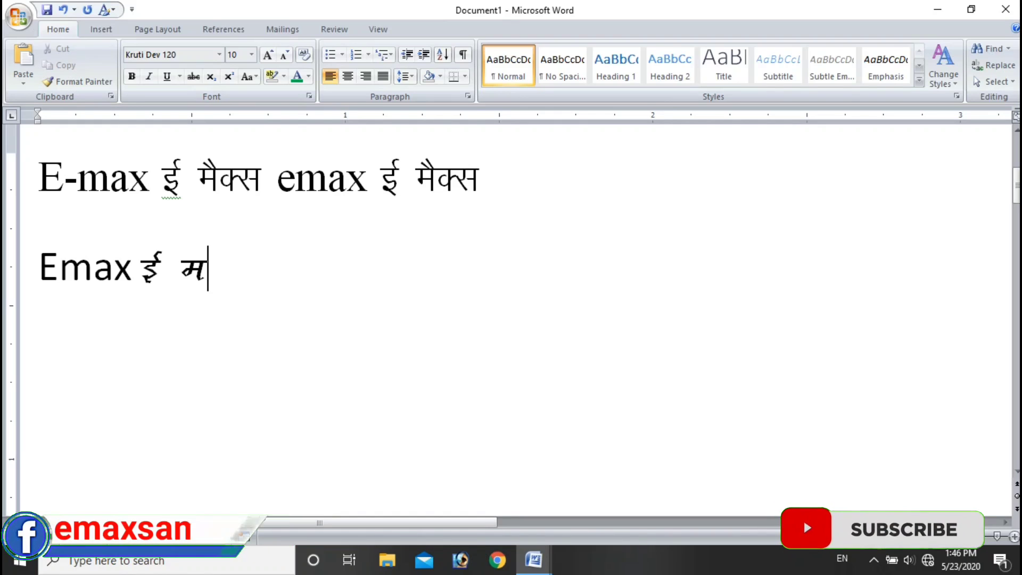
type("S")
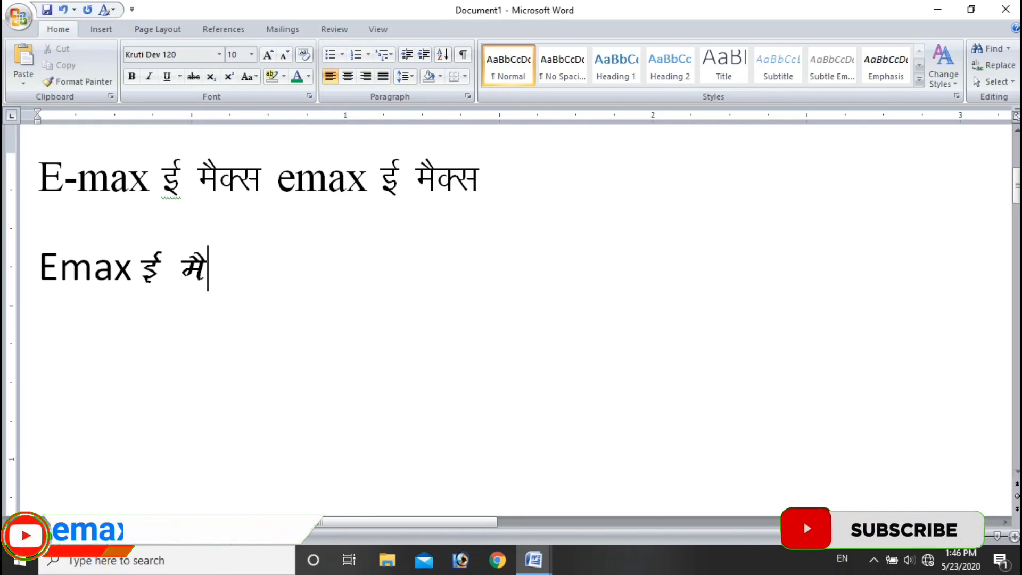
type("Dl")
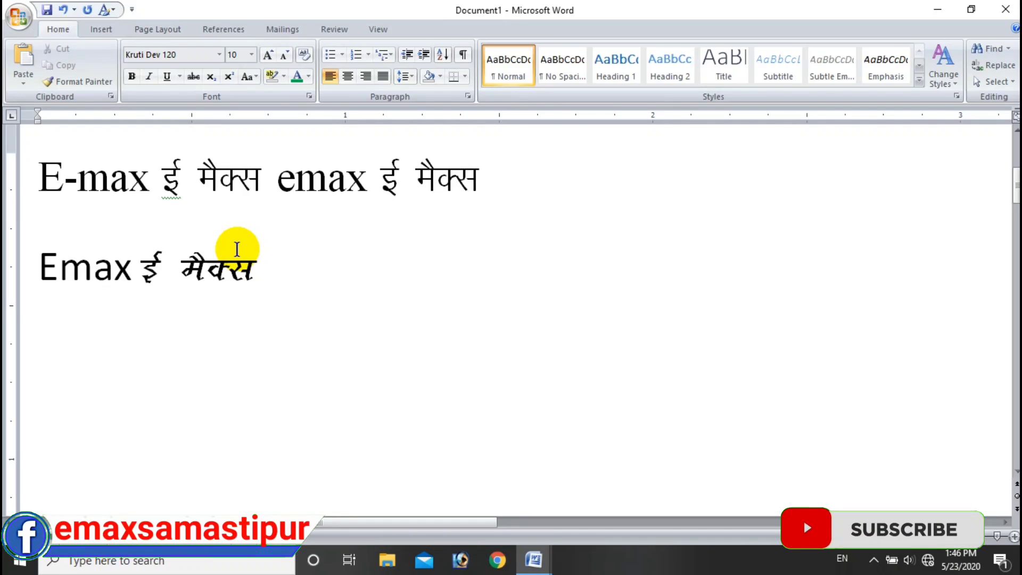
Return the font to Calibri and add "emax" after the Hindi words on the second line.
key("ctrl+space")
type("em")
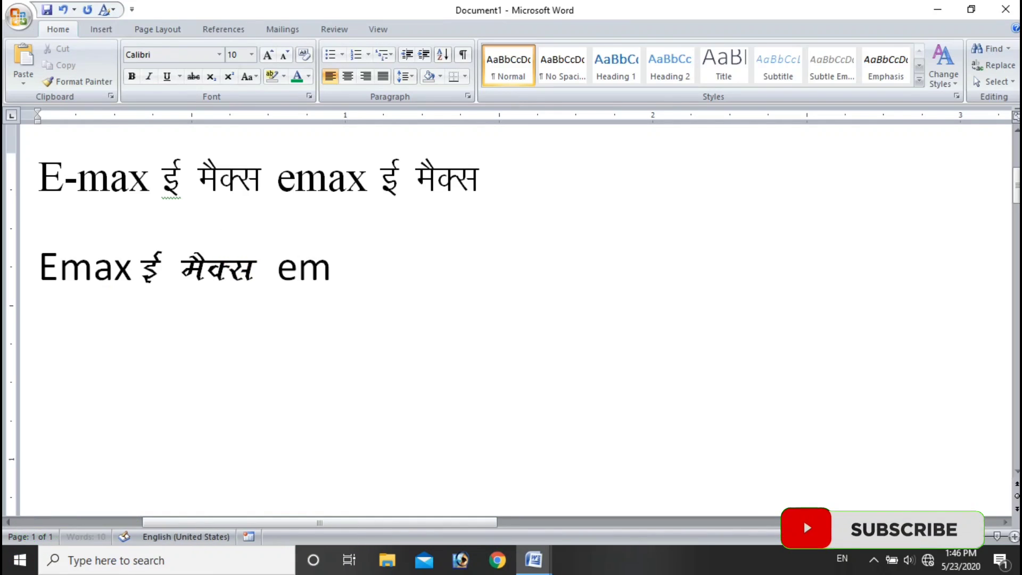
type("ax")
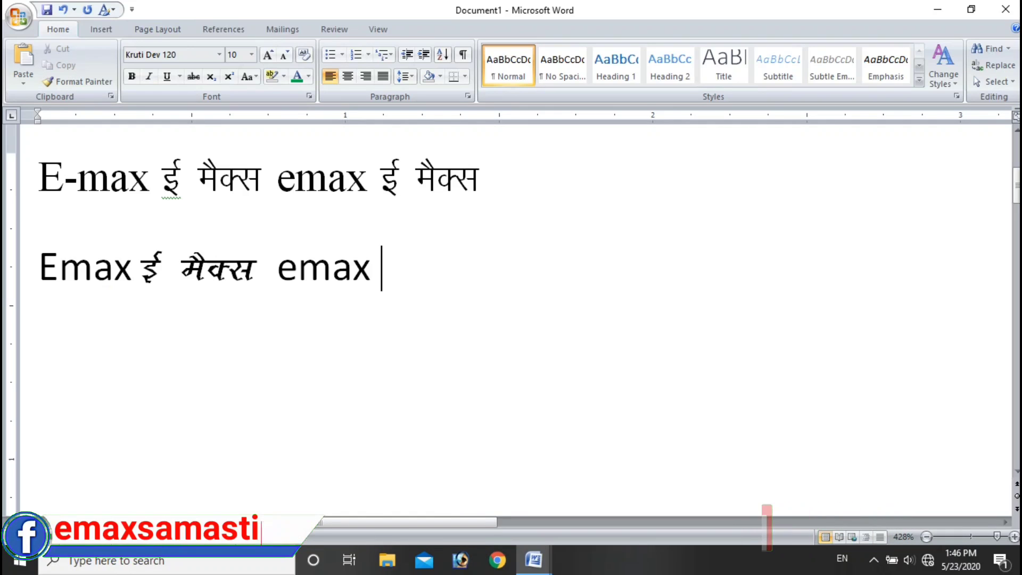
Switch the font to Kruti Dev 120 again and write "ई मैक्स" at the end of the second line.
type("इZ")
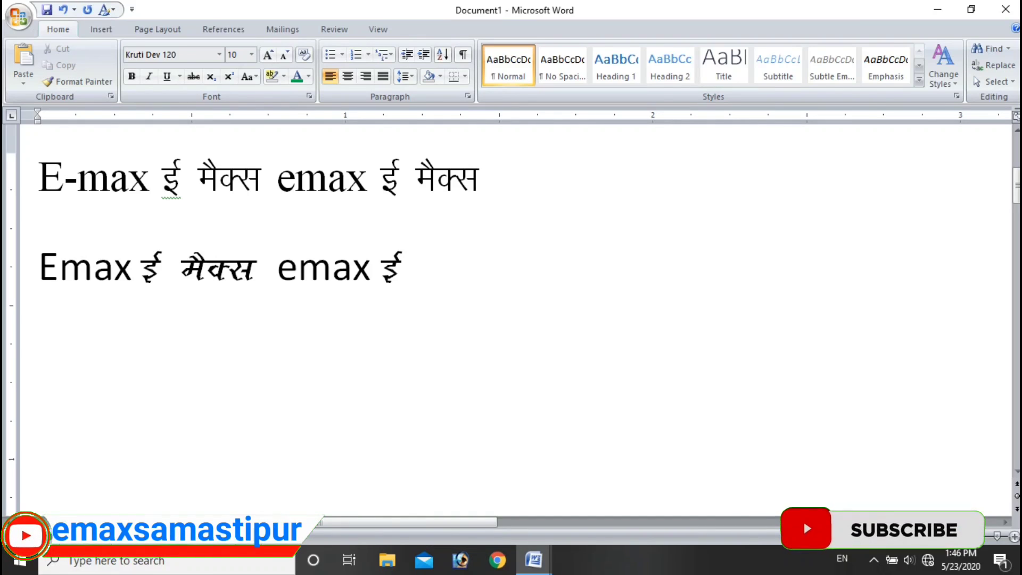
type(" eS")
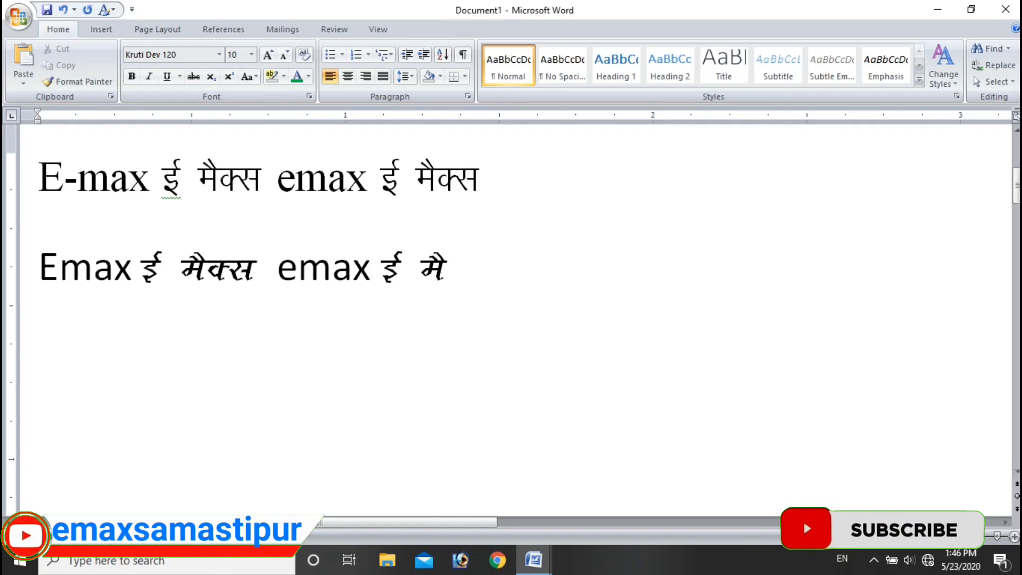
type("Dl")
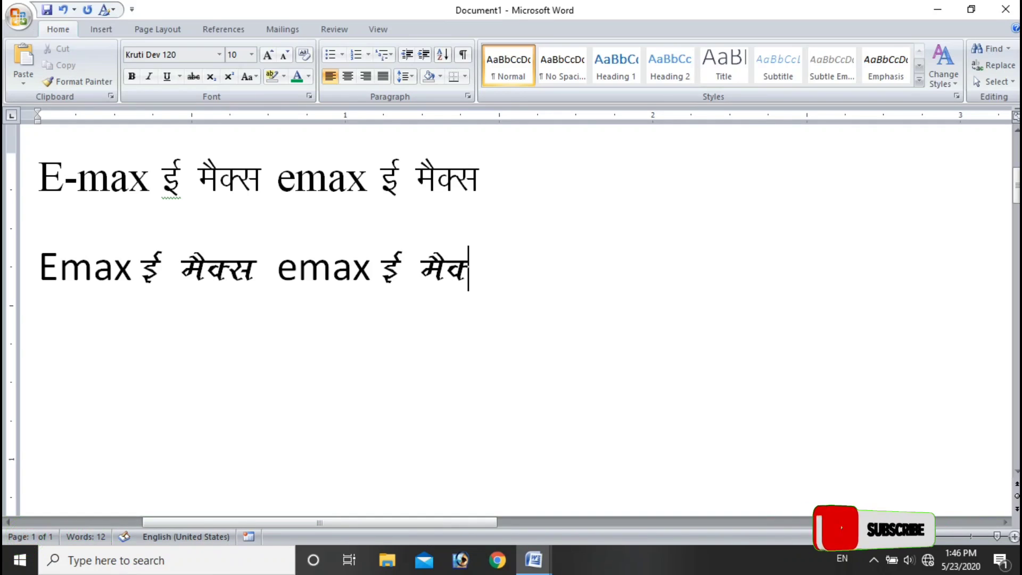